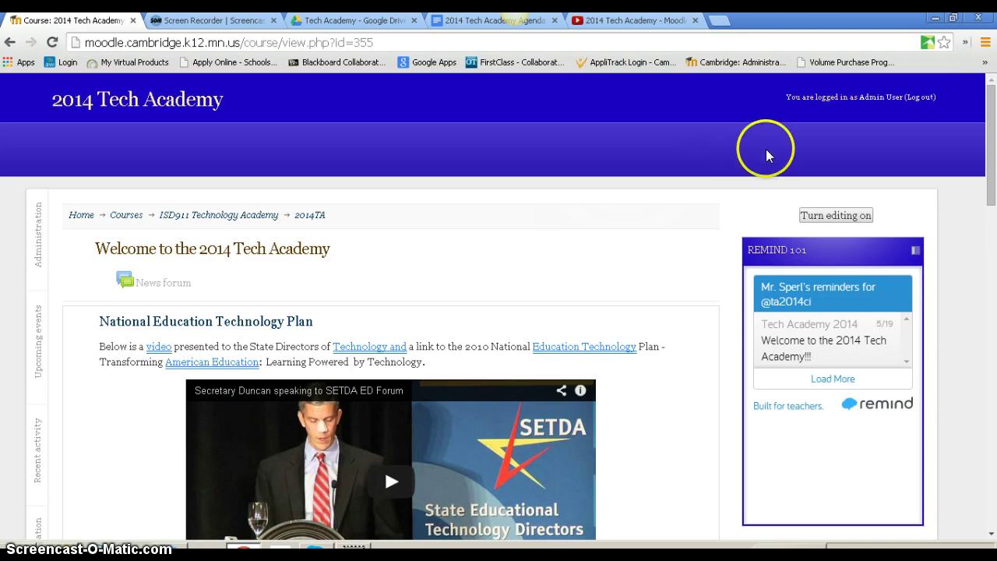
Turn on editing for the 2014 Tech Academy course and scroll to the resource list
click(840, 222)
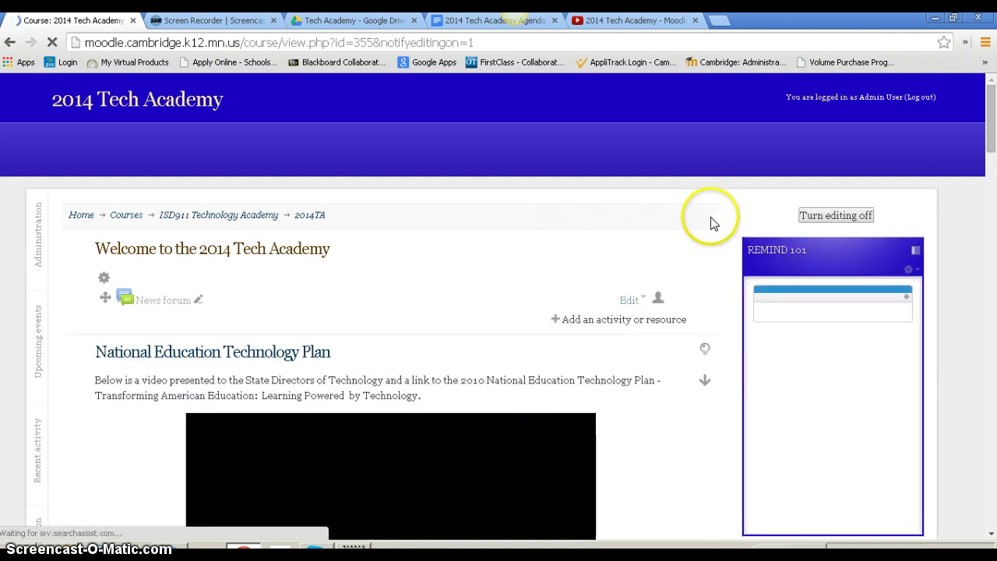
scroll(711, 223, down, 5)
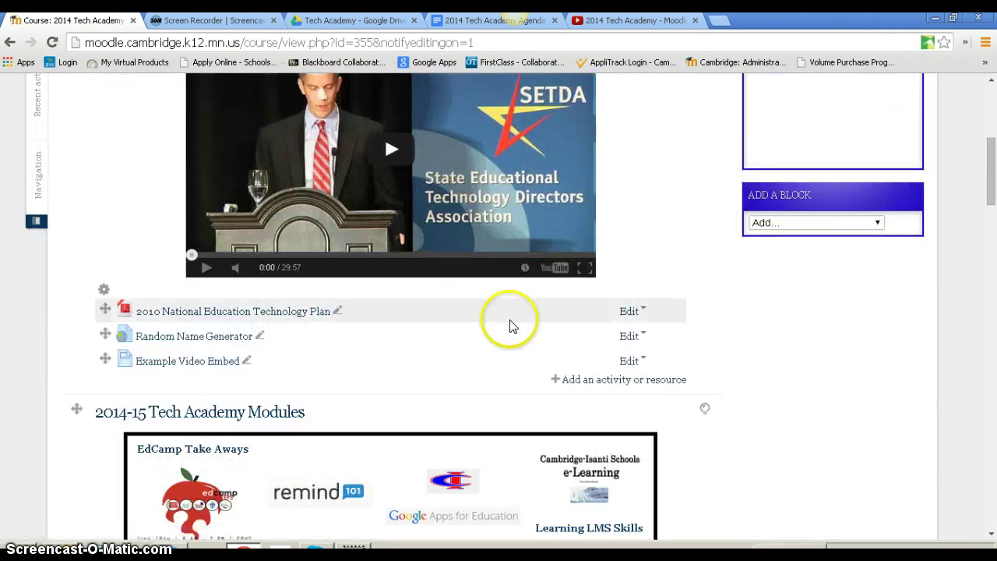
Add a new Forum activity to the National Education Technology Plan section
click(580, 382)
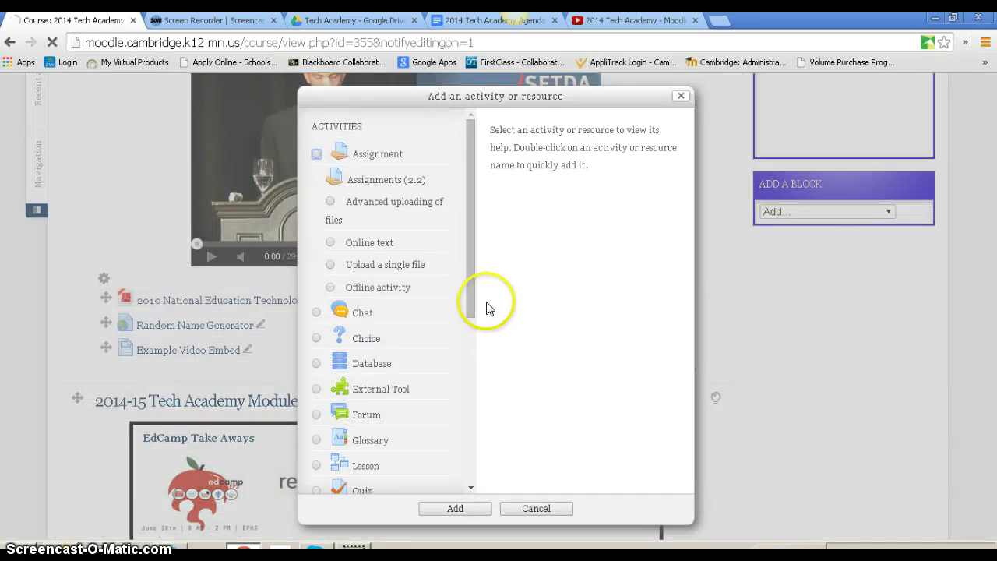
drag(469, 291, 467, 374)
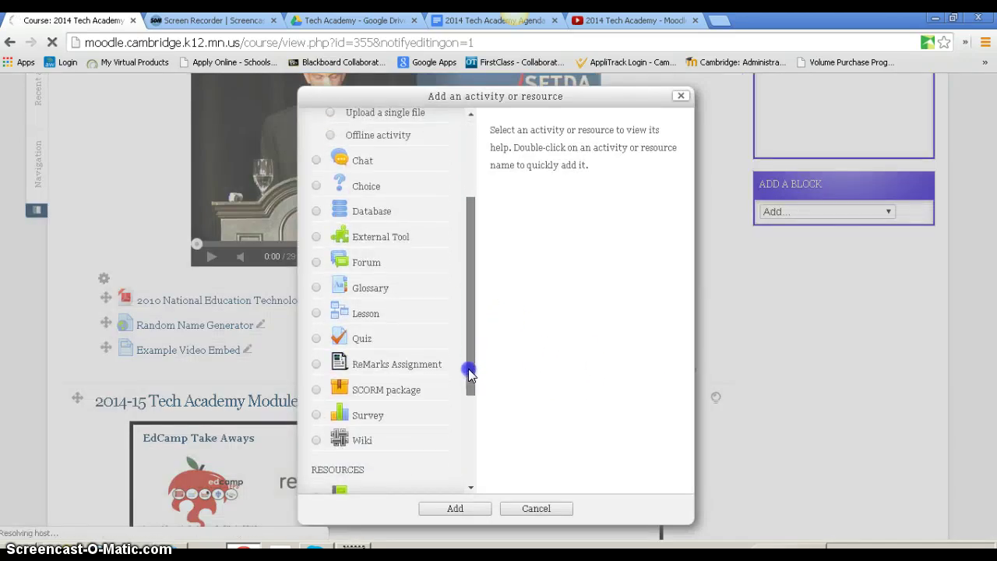
click(316, 261)
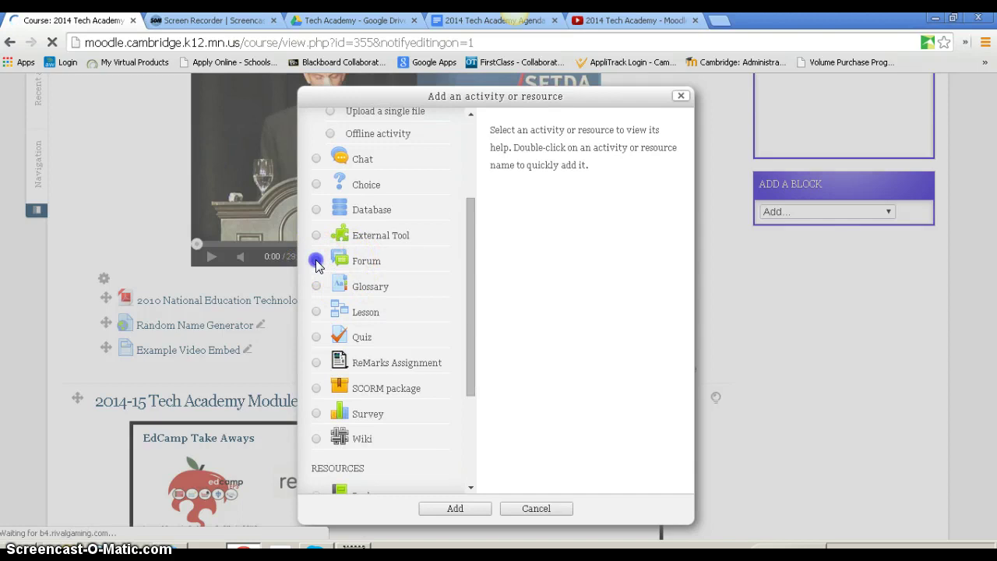
click(454, 508)
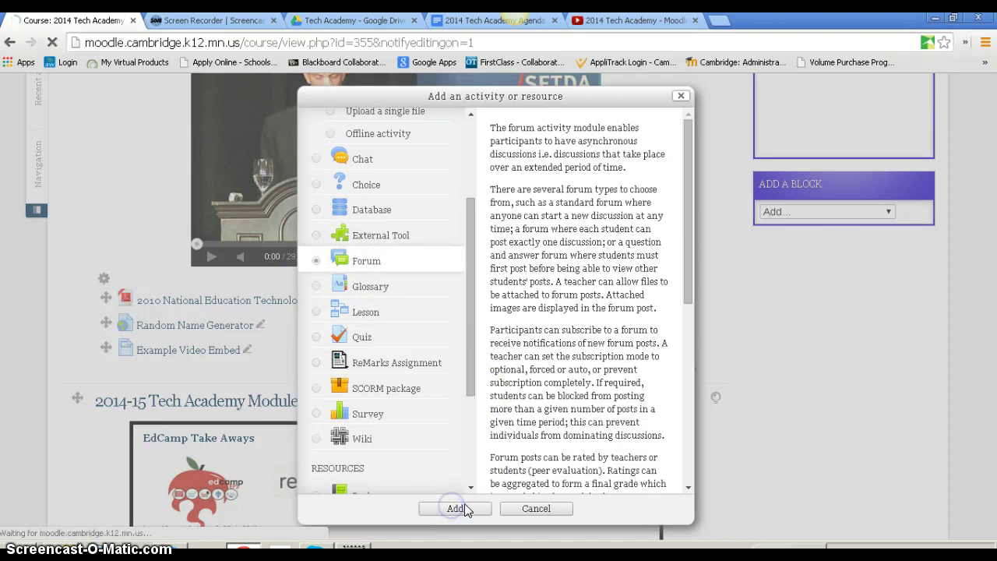
click(470, 494)
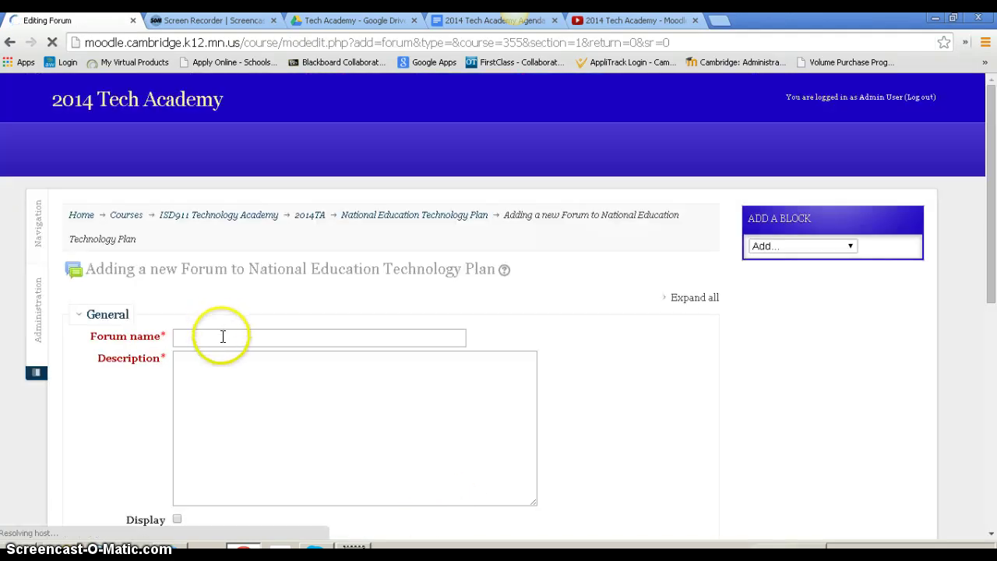
Name the forum 'Practice Forum'
click(226, 337)
click(230, 335)
text({Pr)
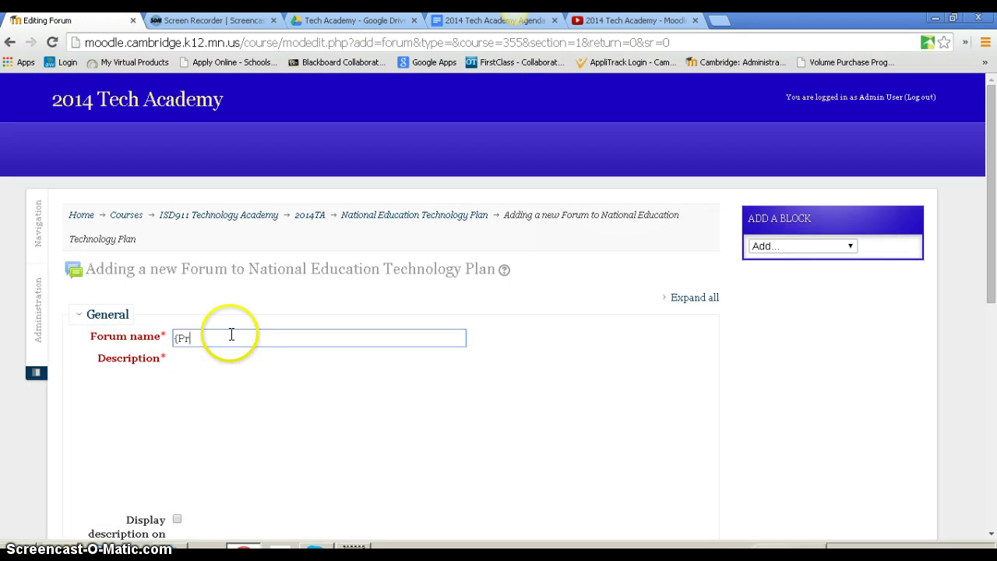
key(BackSpace)
key(BackSpace)
text(Pra)
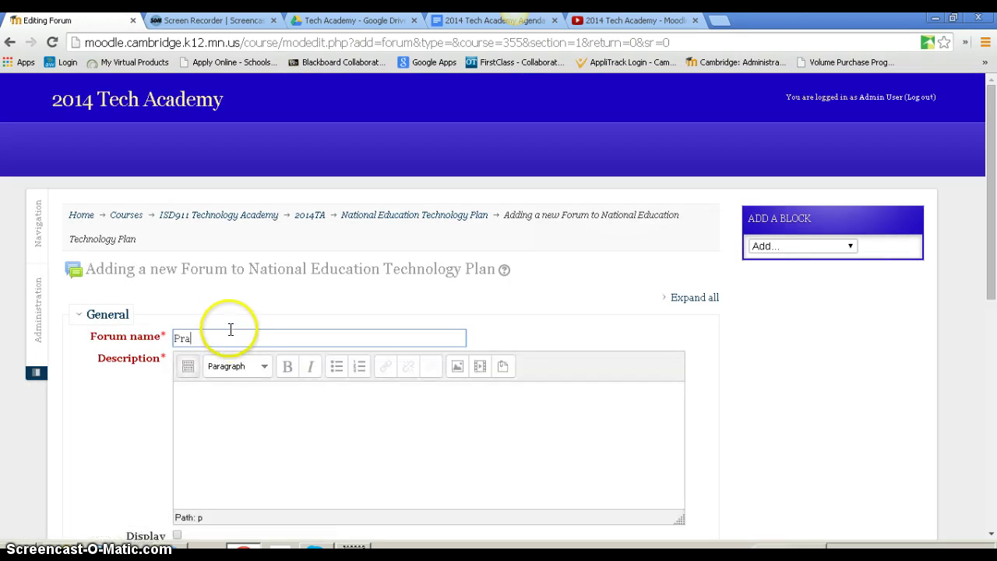
text(ctice Forum)
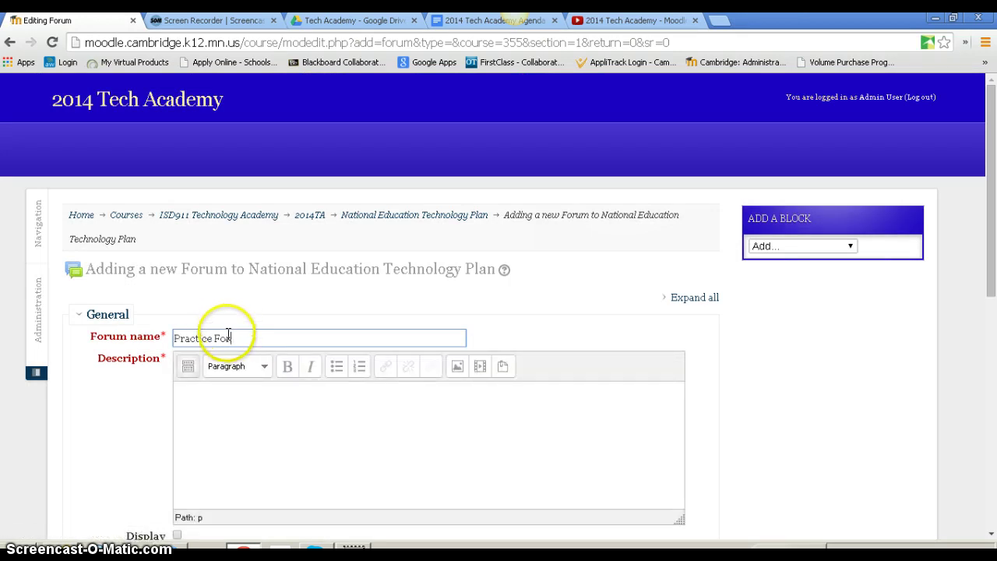
Enter 'Post responses' as the forum description
click(201, 412)
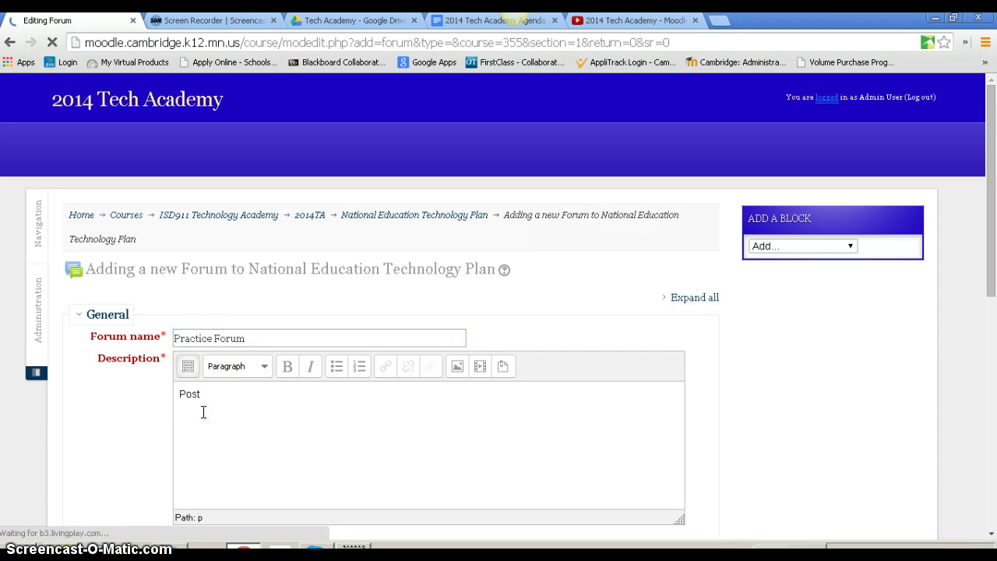
text(Post responses)
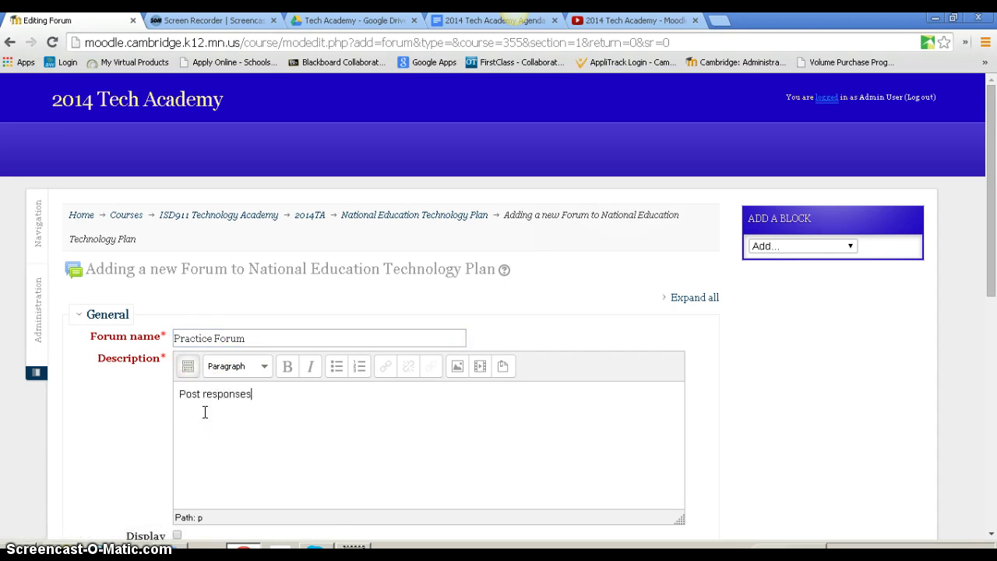
scroll(412, 476, down, 2)
scroll(506, 494, down, 2)
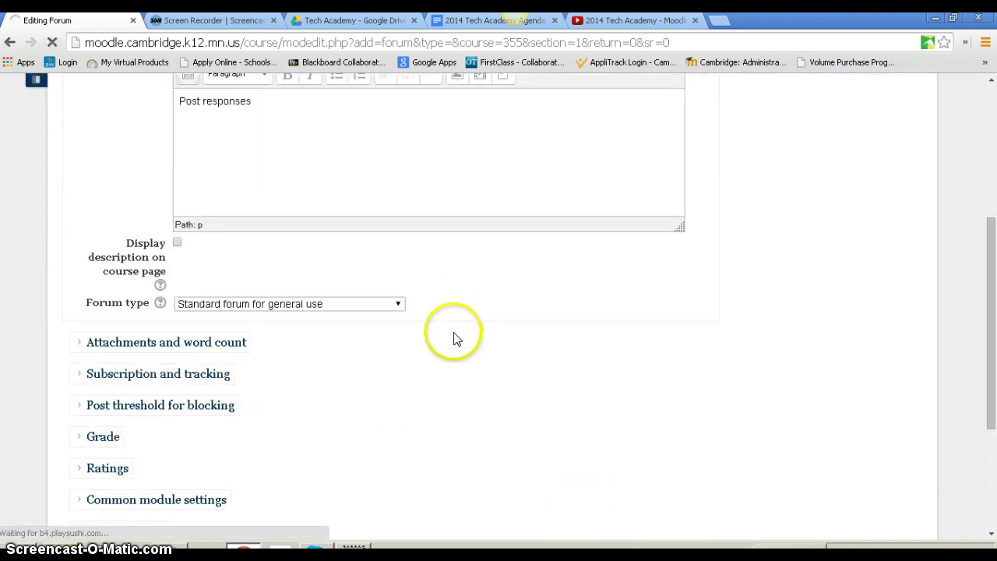
scroll(416, 305, up, 3)
Replace the description with 'Please reply to the forum with information regarding your summer plans?'
click(258, 320)
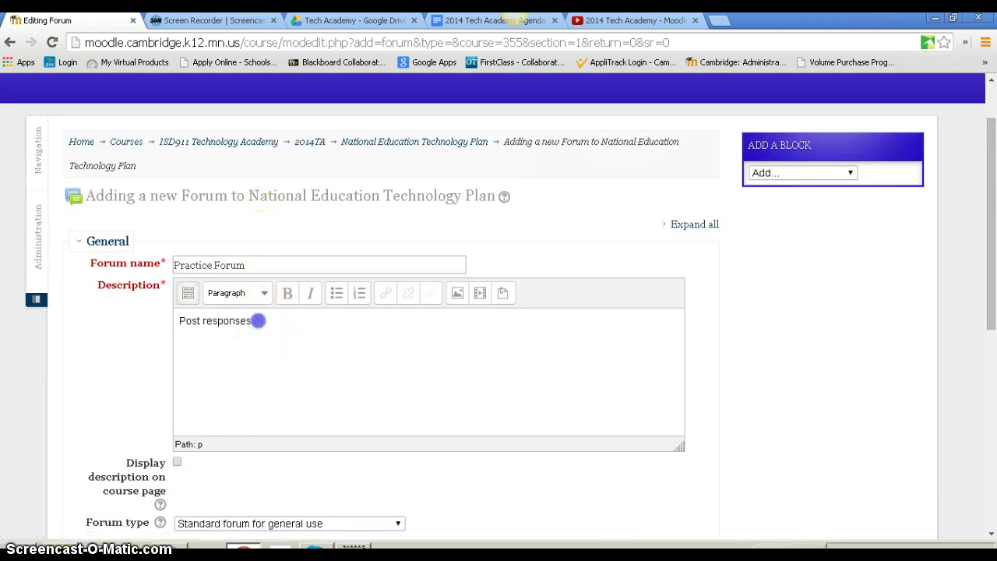
drag(252, 321, 199, 320)
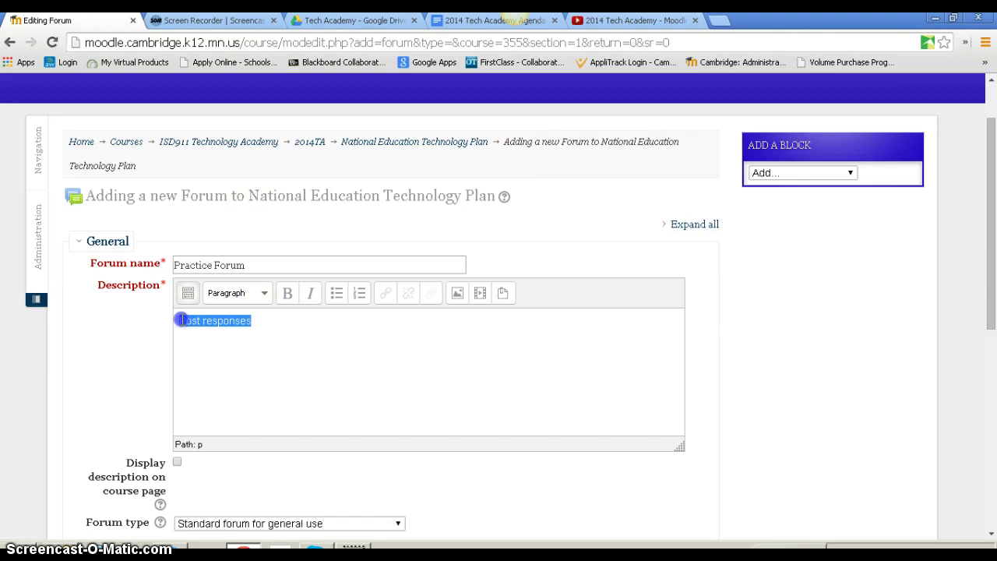
text(Please)
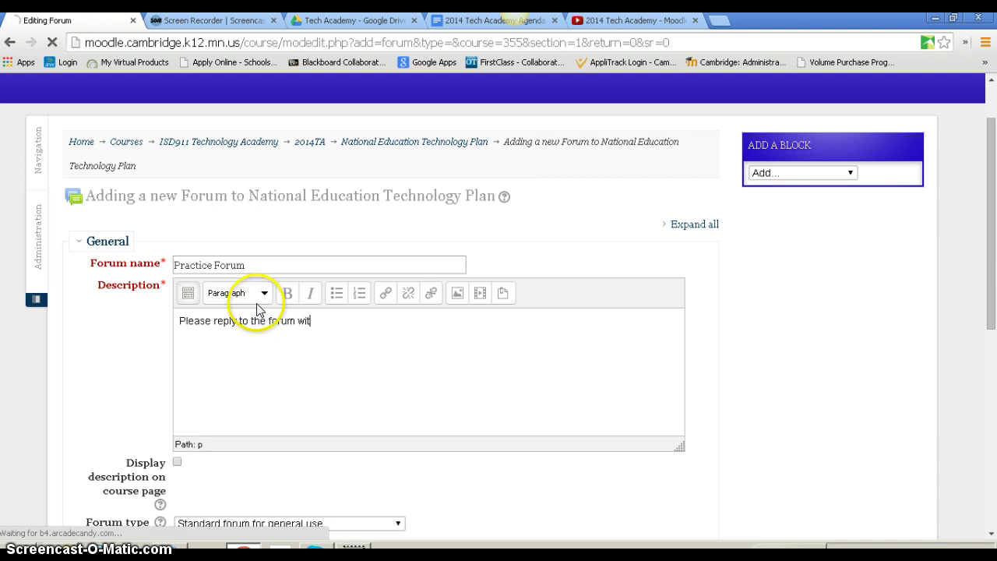
text(form)
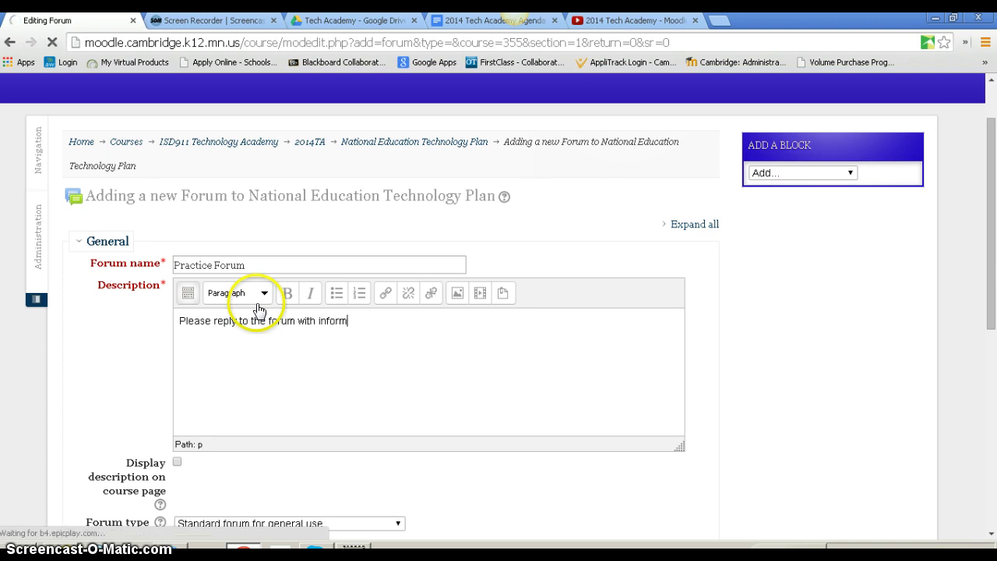
text(ation regarding your summer p)
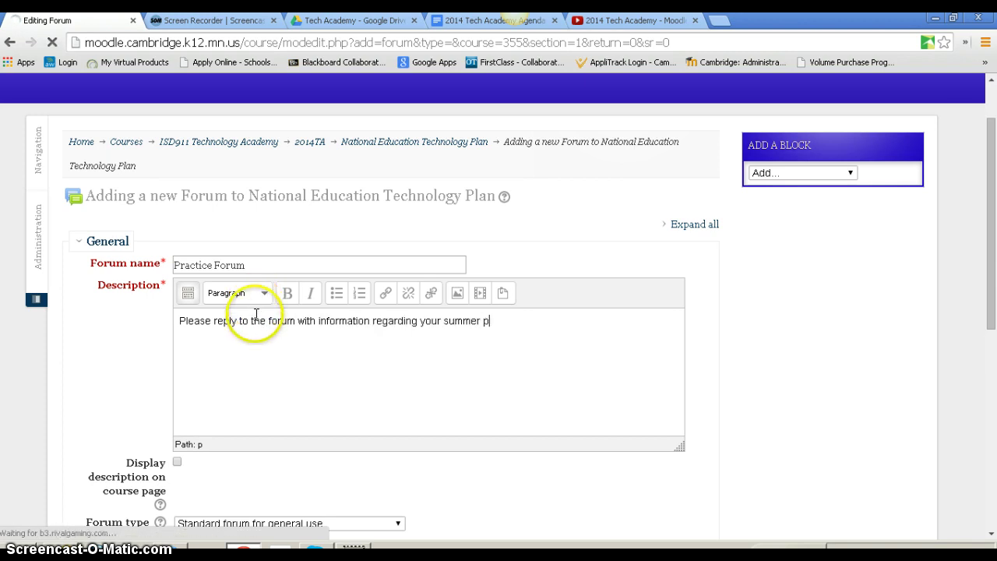
text(?)
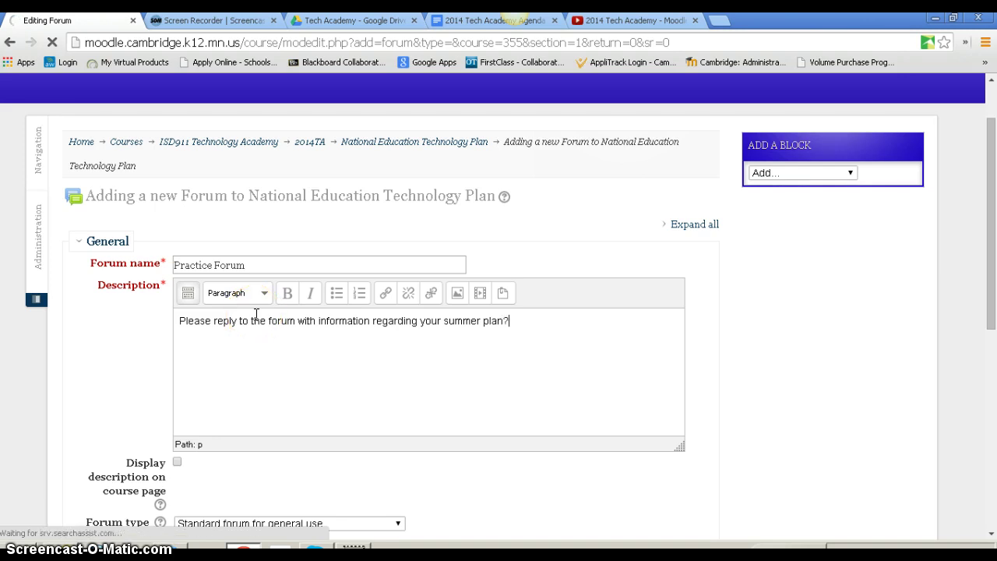
key(BackSpace)
text(s)
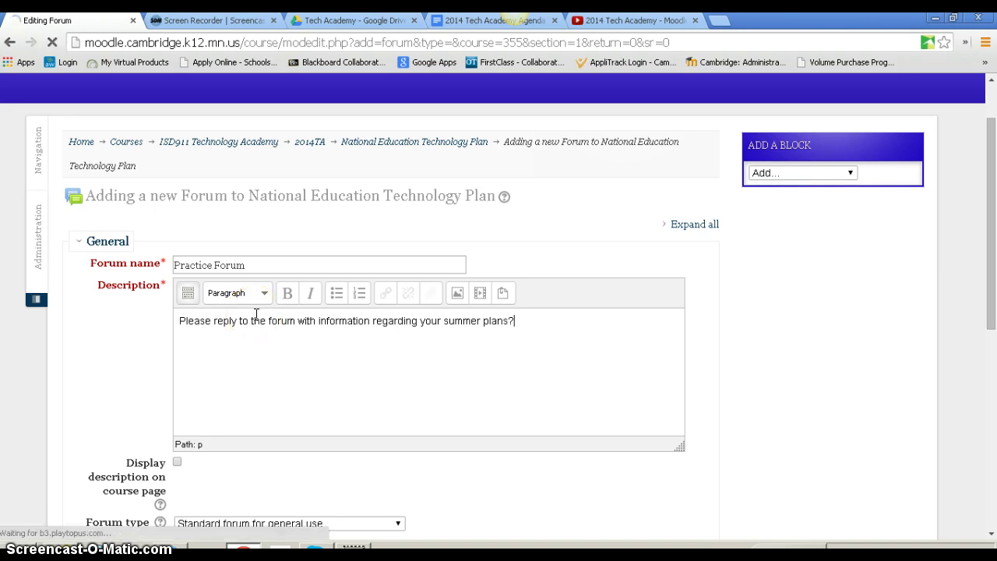
text(?)
scroll(506, 491, down, 3)
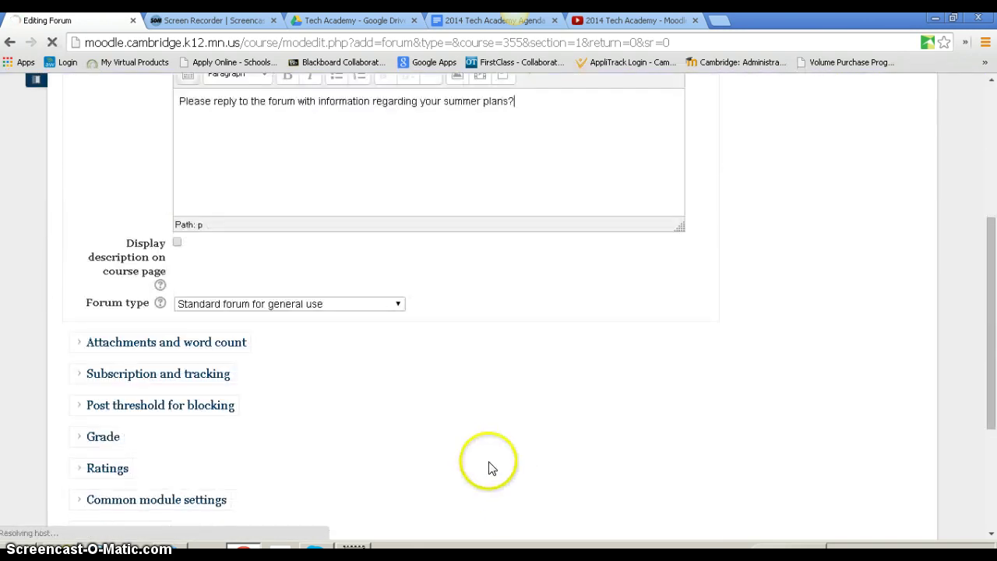
Compare the forum types and keep 'Standard forum for general use'
click(398, 306)
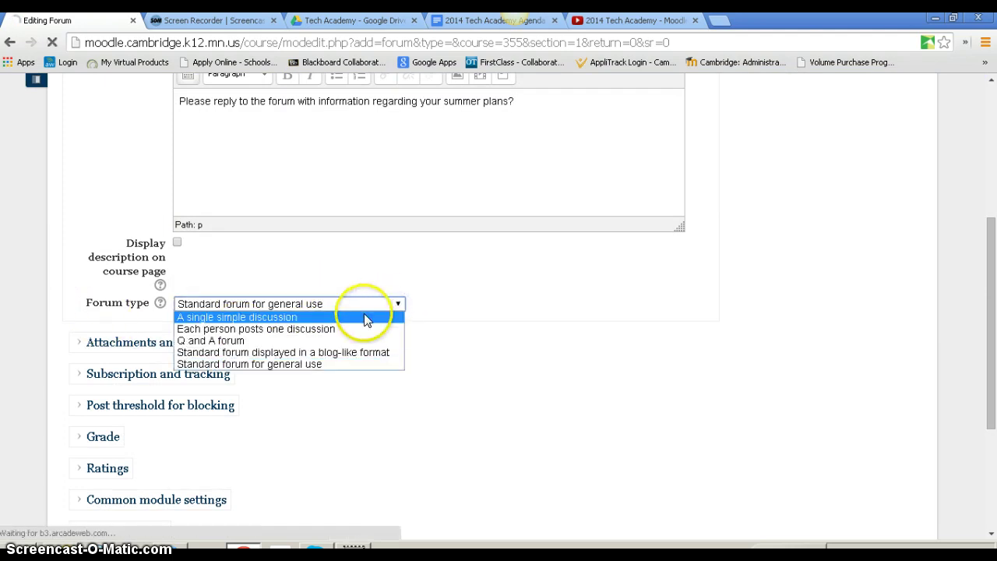
click(369, 355)
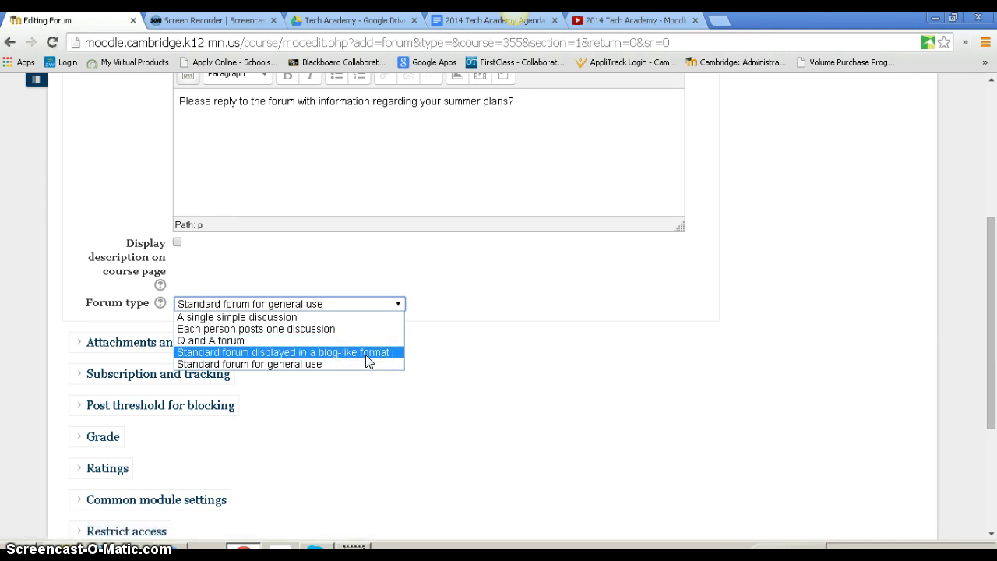
click(357, 365)
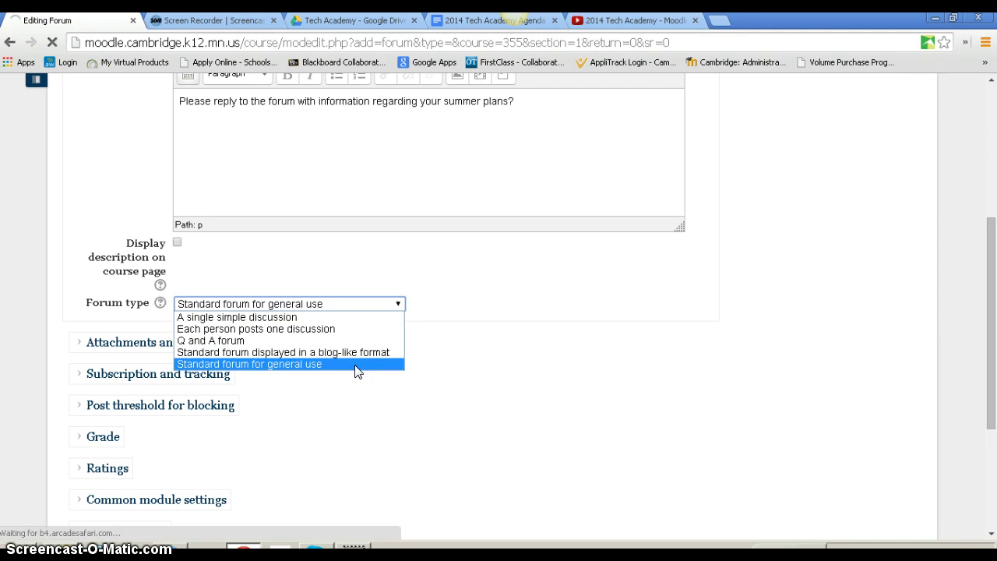
click(356, 366)
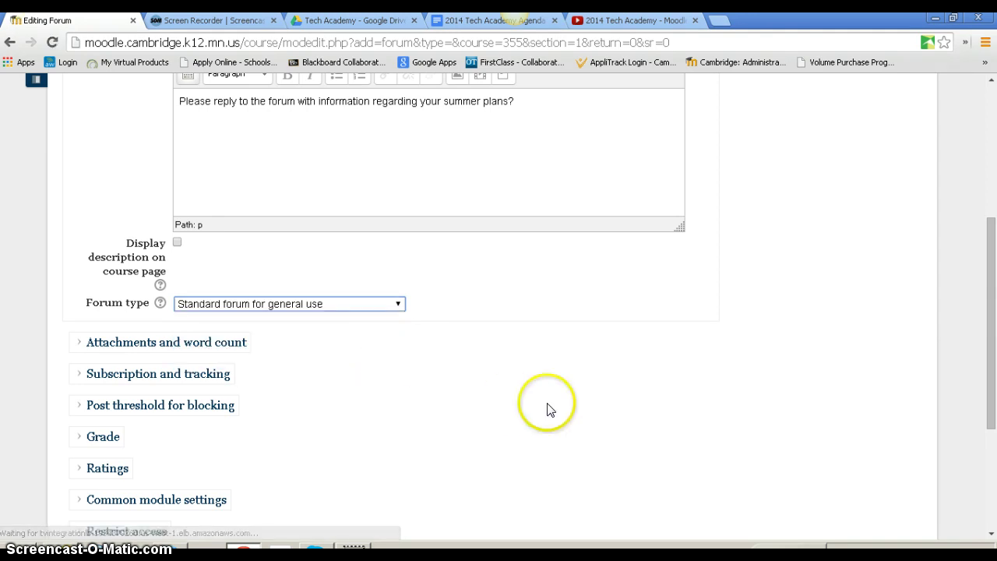
Review attachment settings and keep Optional subscription as the subscription mode
click(82, 345)
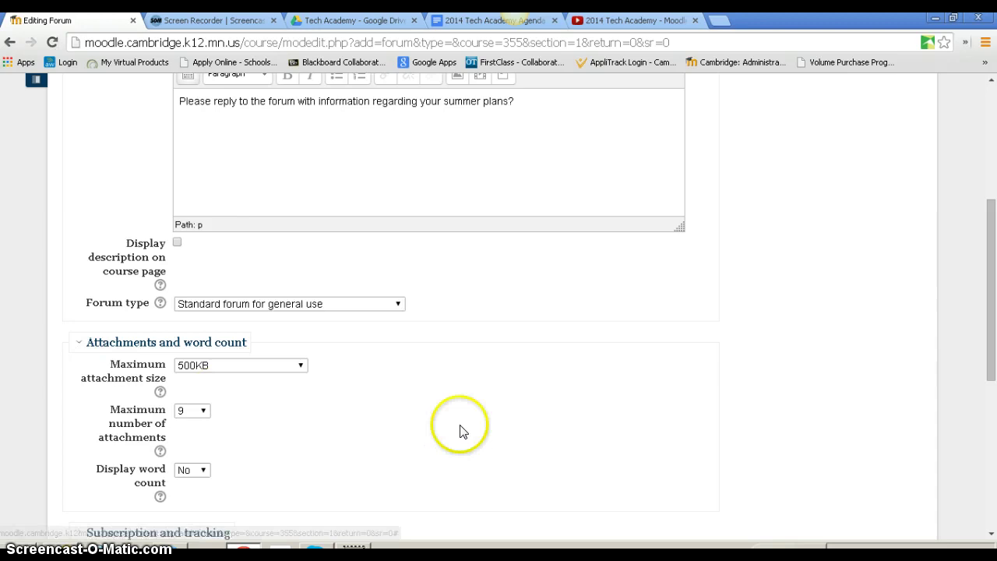
scroll(369, 400, down, 2)
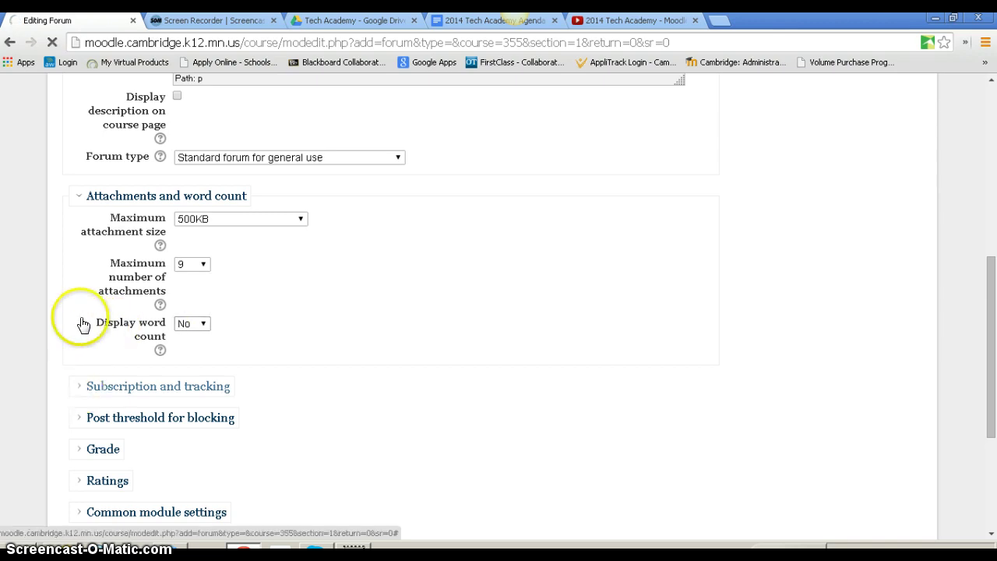
click(75, 196)
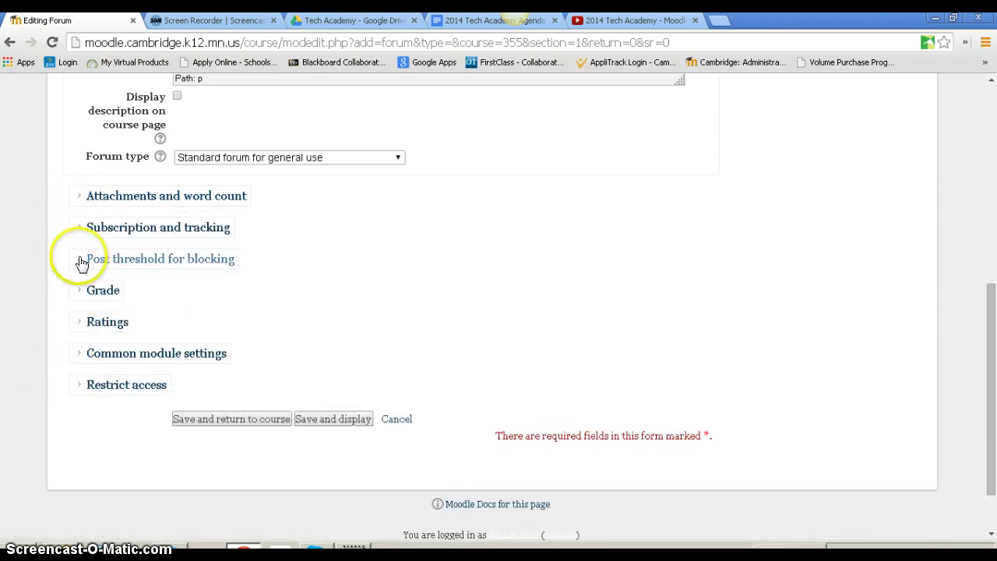
click(78, 228)
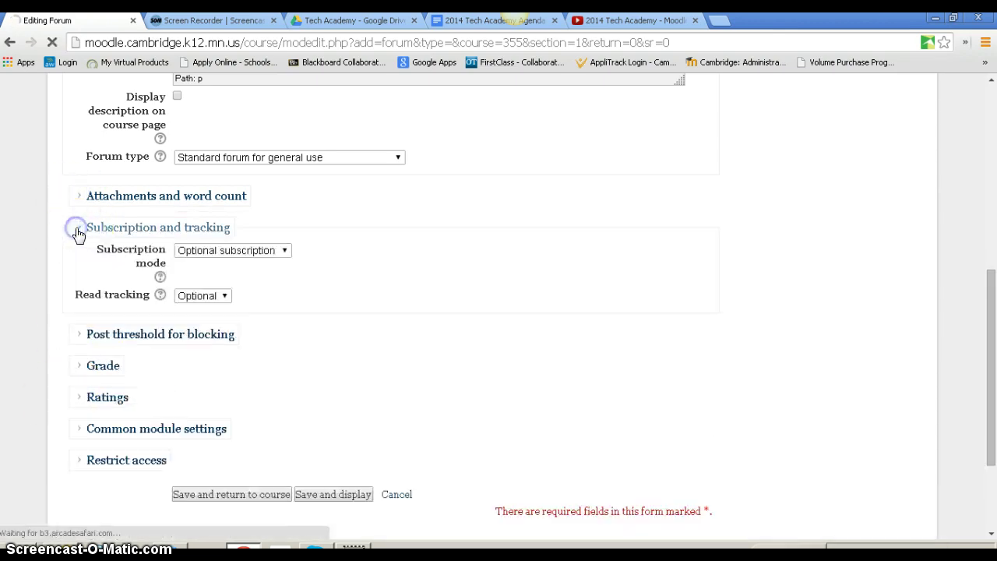
click(285, 252)
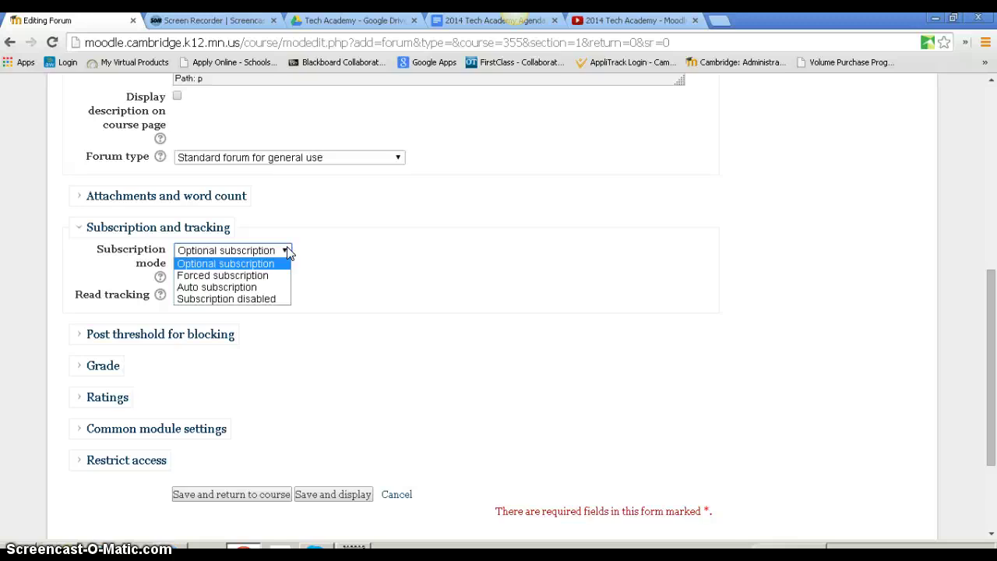
drag(288, 251, 265, 306)
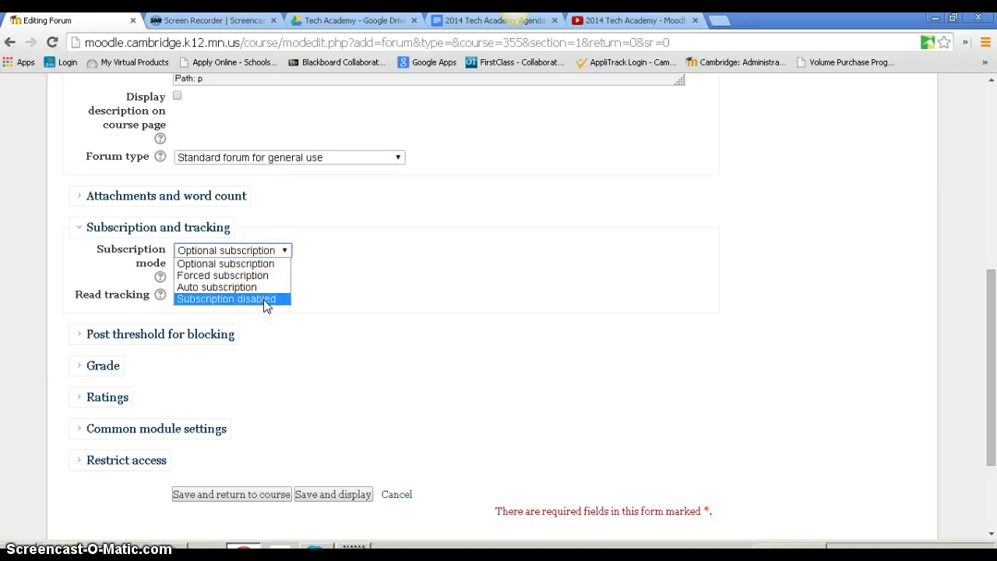
drag(265, 306, 267, 261)
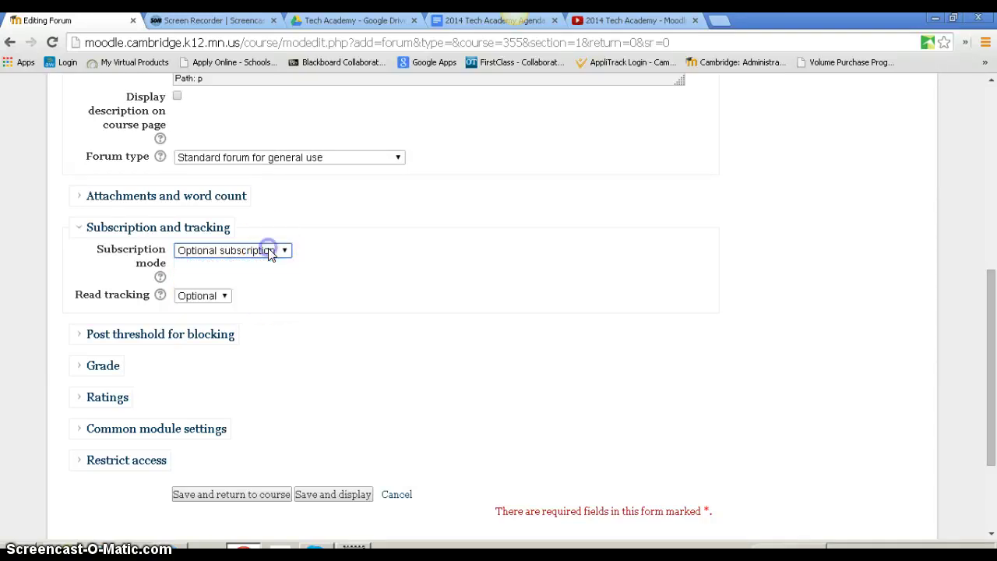
click(78, 226)
Keep Don't block as the post threshold blocking period
click(79, 259)
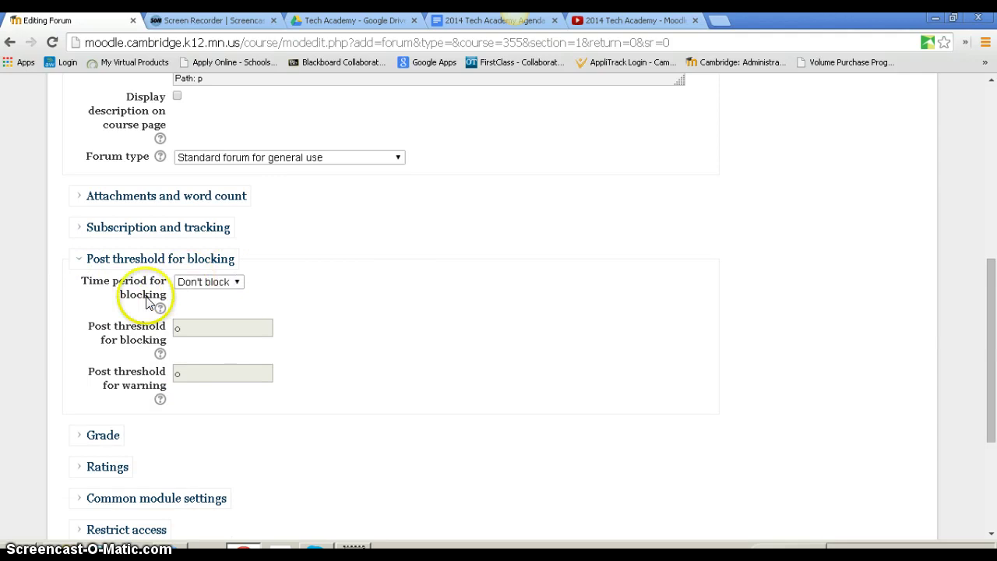
click(237, 283)
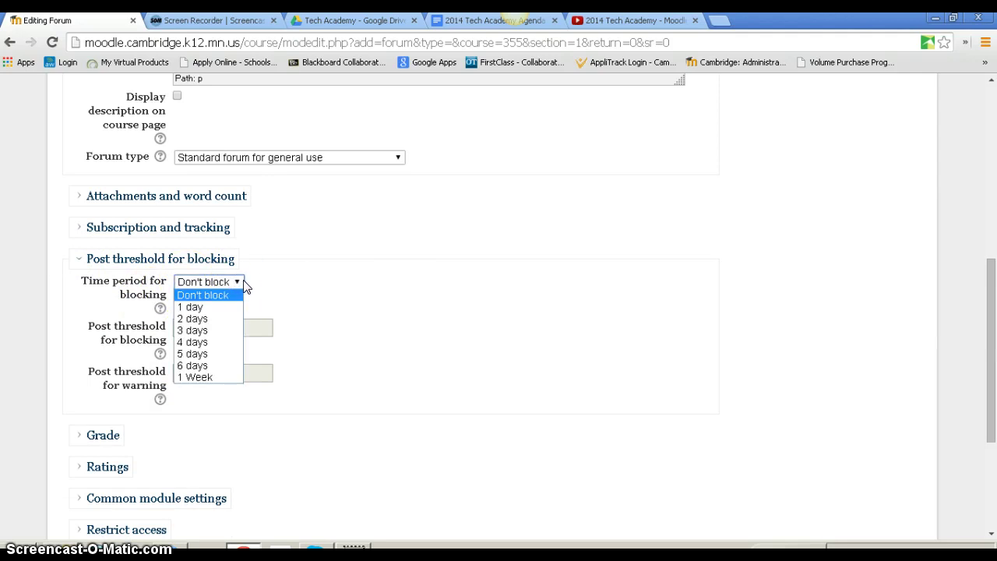
click(244, 285)
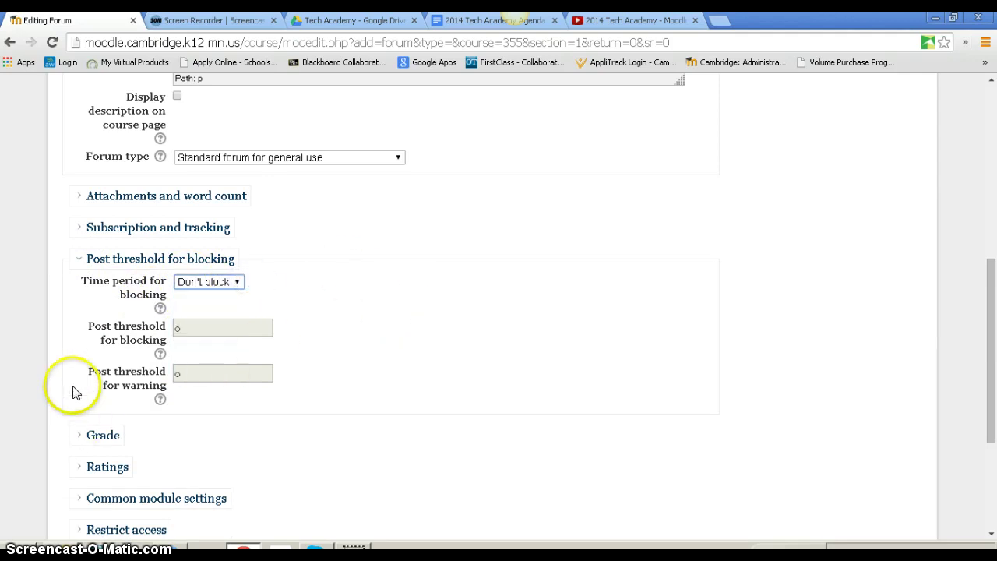
click(68, 258)
Keep Uncategorised as the grade category and review the Ratings settings
click(78, 290)
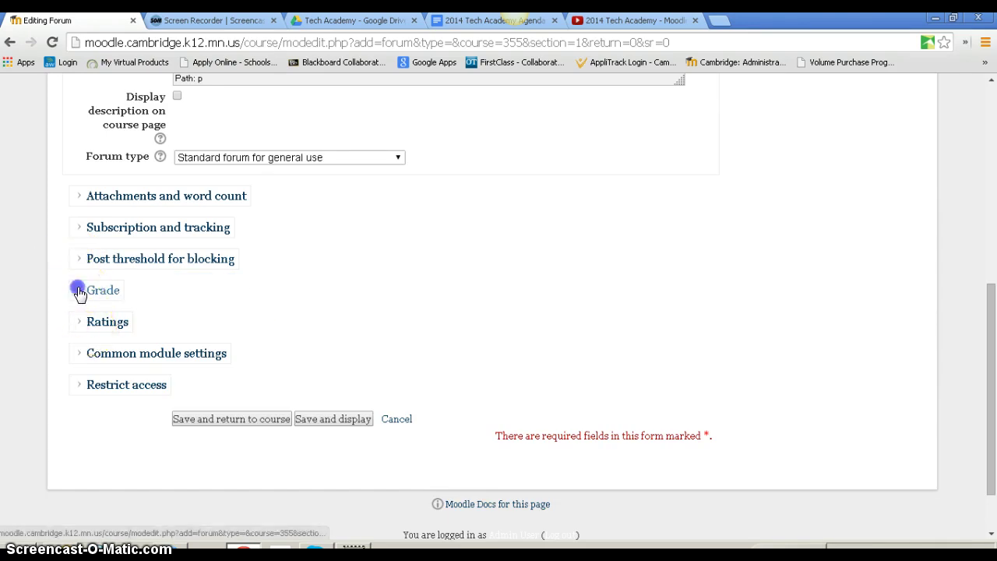
click(251, 313)
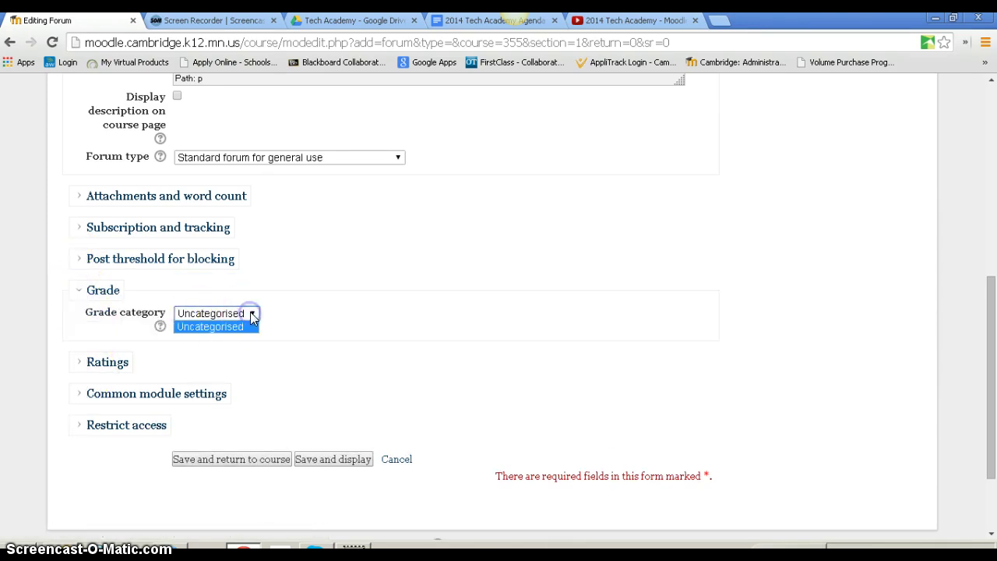
click(251, 313)
click(78, 289)
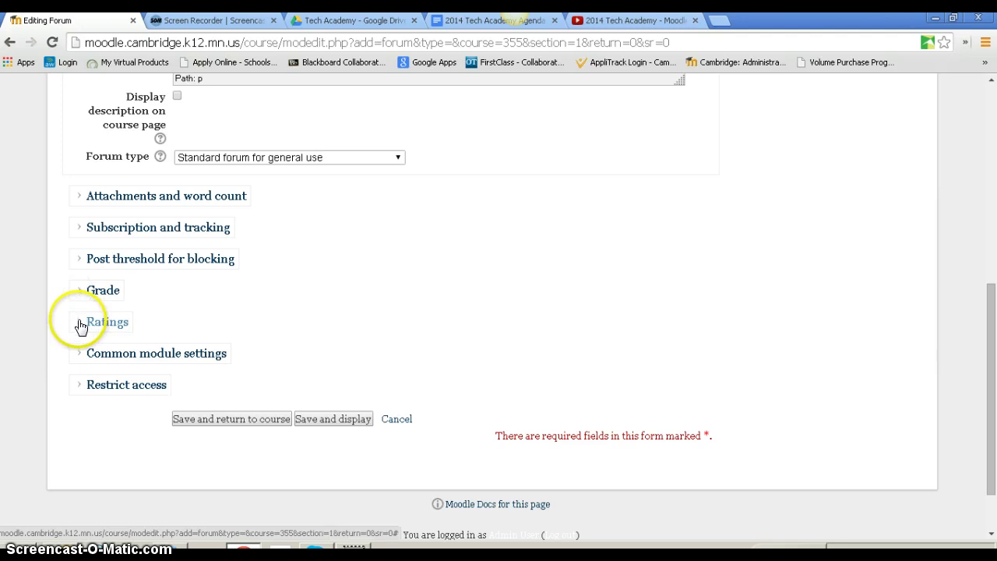
click(80, 325)
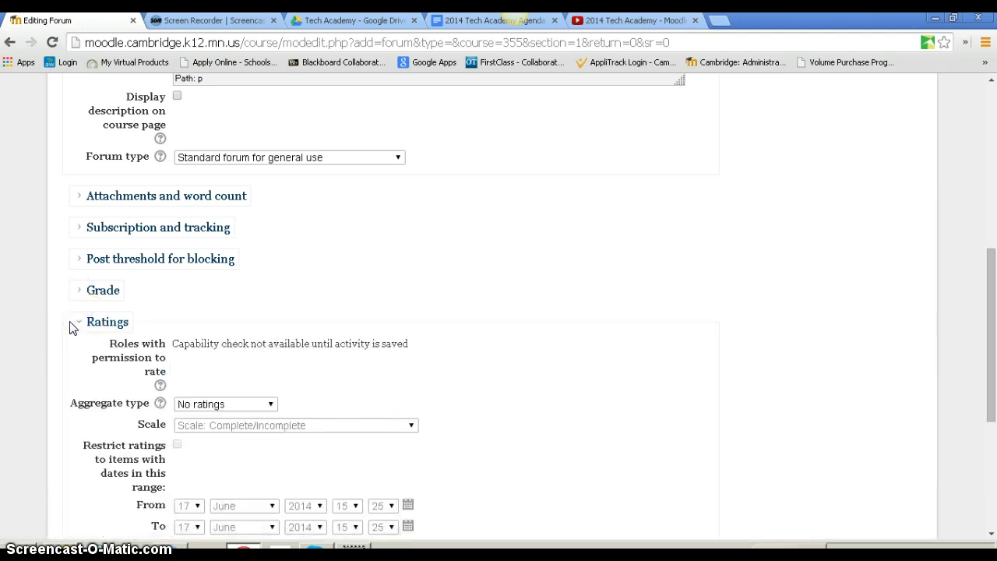
scroll(69, 327, down, 1)
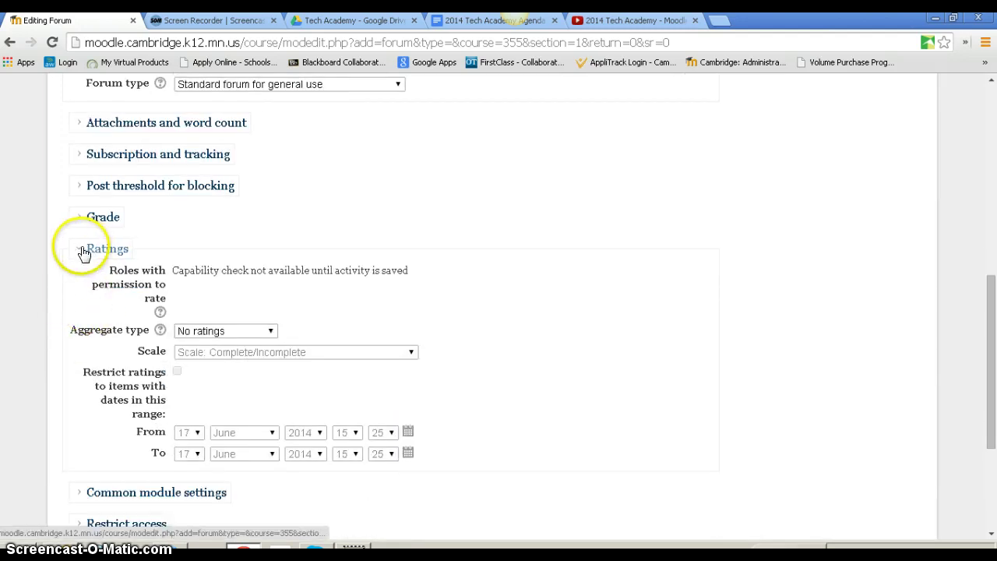
click(83, 252)
Review common module and restrict access settings, then save and return to the course
click(80, 283)
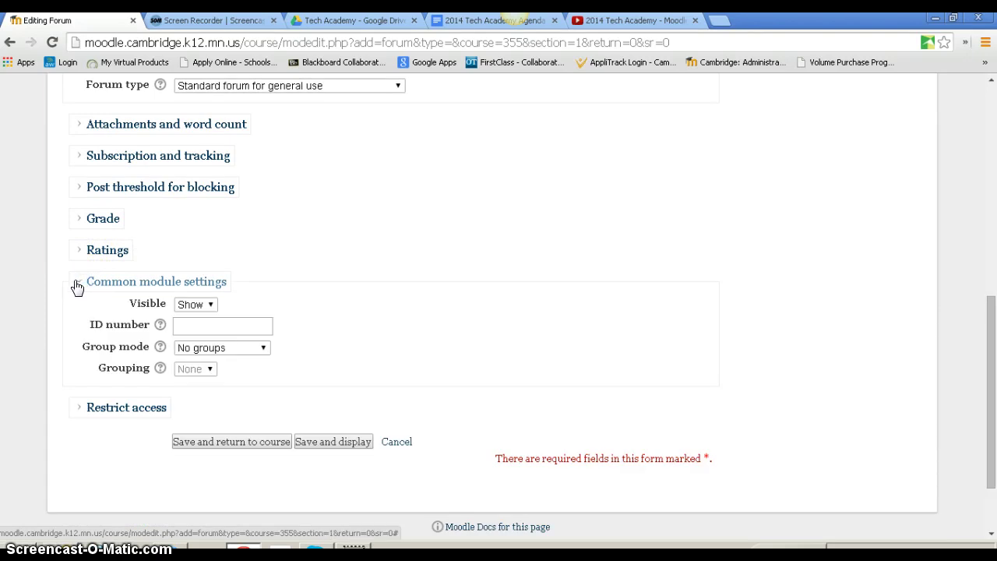
scroll(75, 287, down, 1)
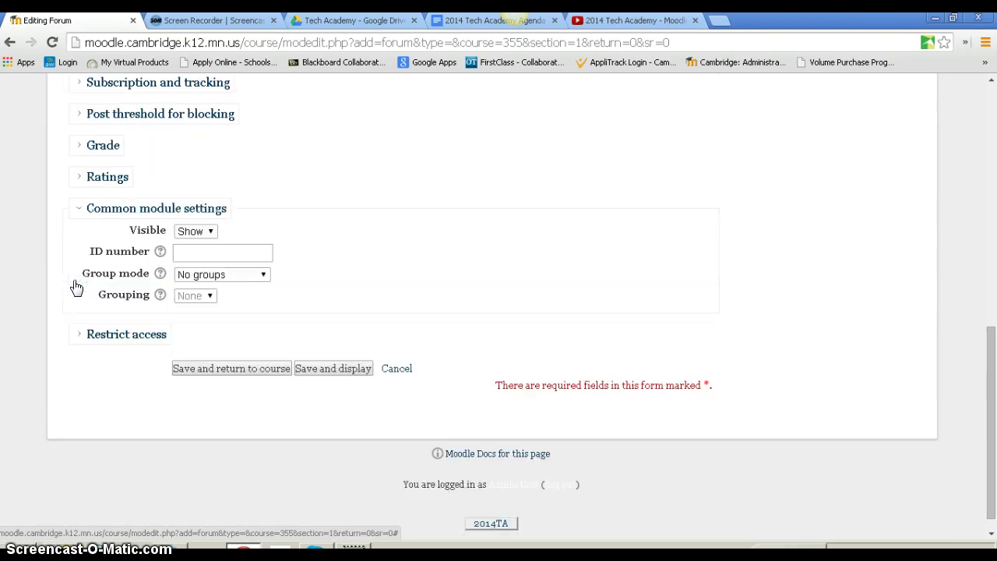
click(75, 213)
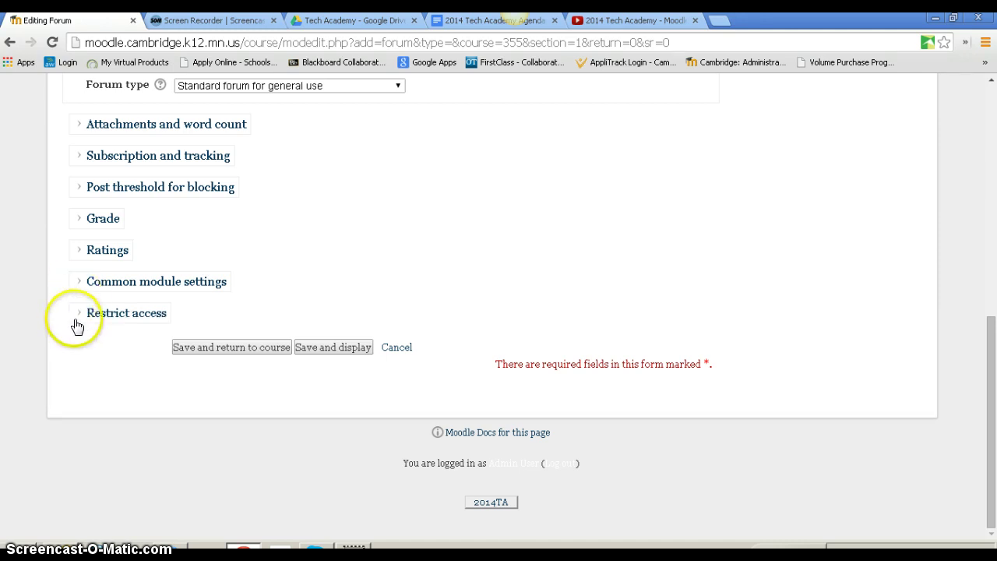
click(79, 315)
scroll(78, 363, down, 2)
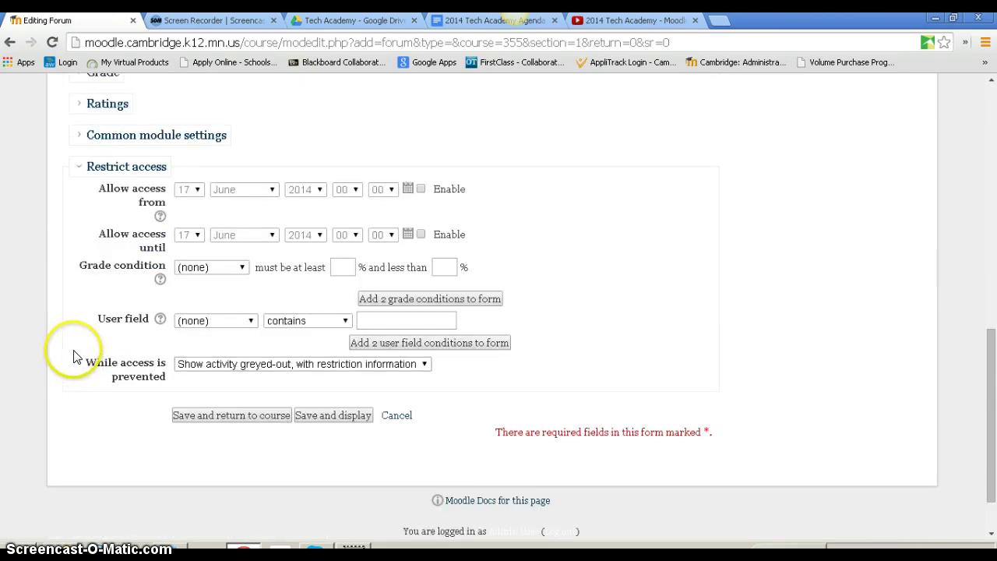
scroll(67, 335, up, 3)
click(82, 387)
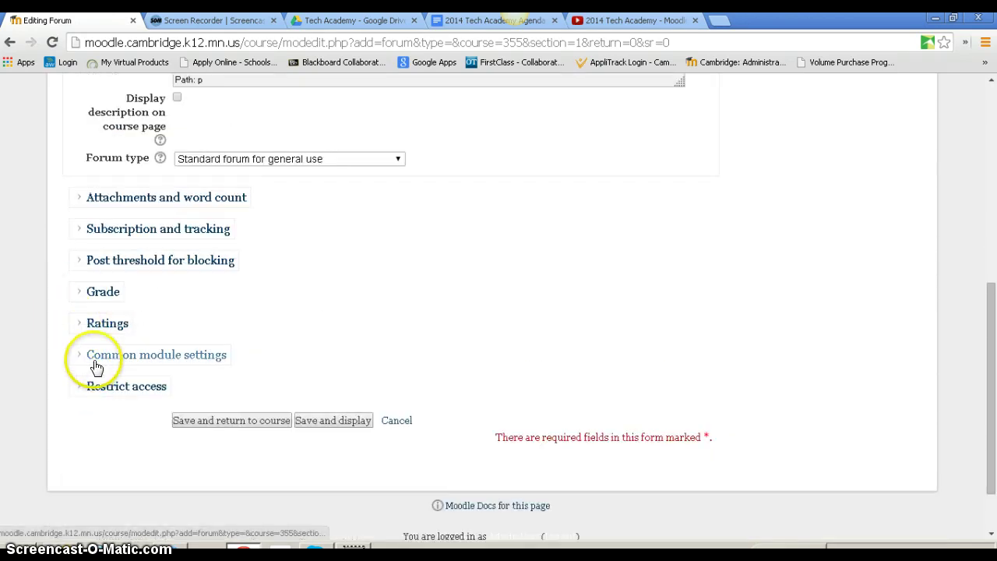
click(238, 423)
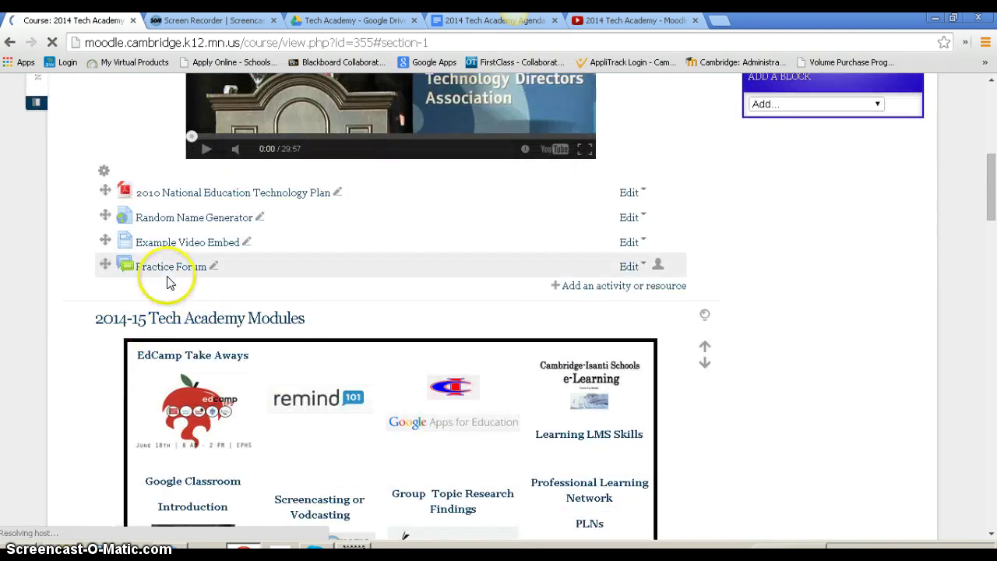
Open the Practice Forum and start a new discussion topic
click(156, 267)
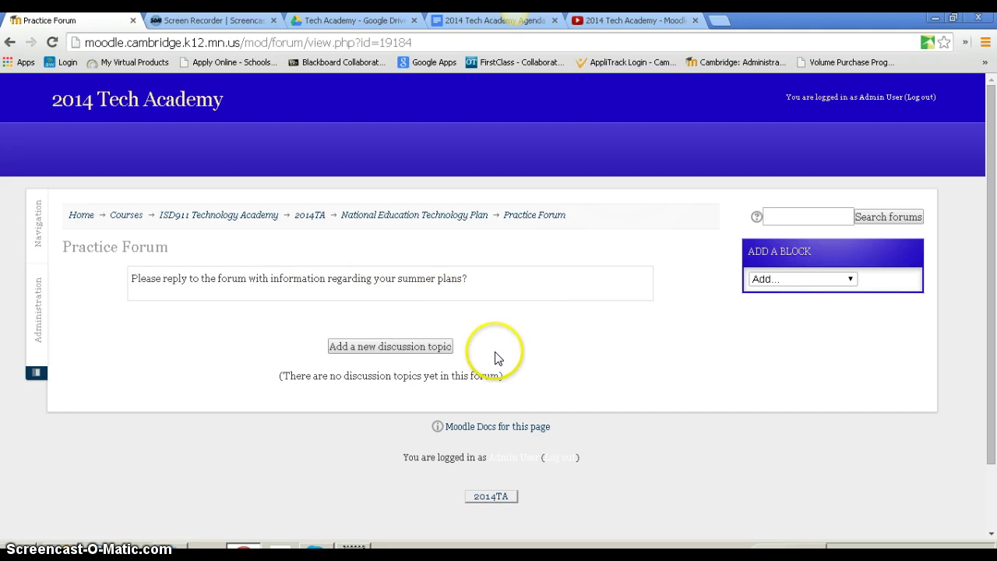
click(360, 350)
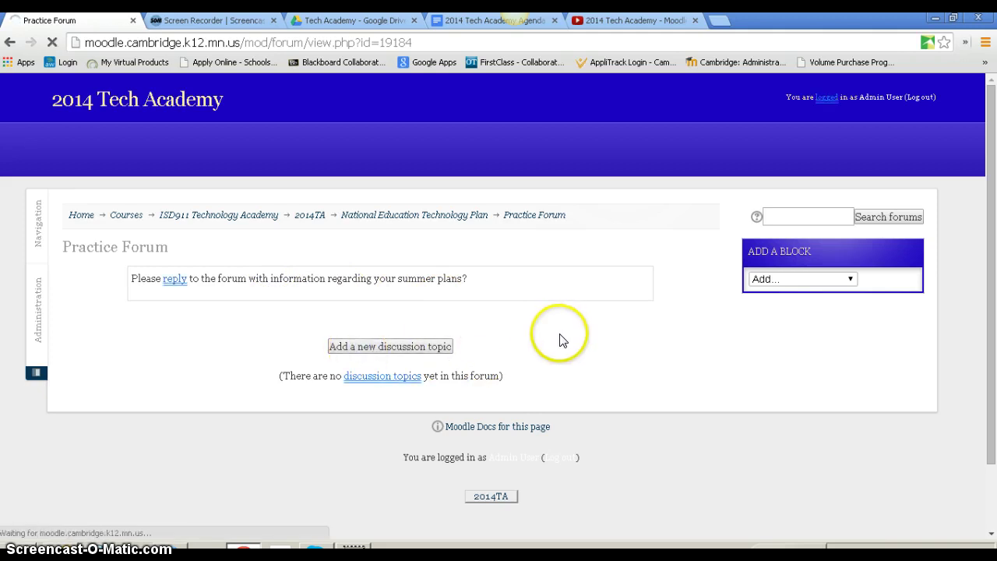
Enter subject 'Summer Plans' and message 'We plan to go camping.'
click(324, 346)
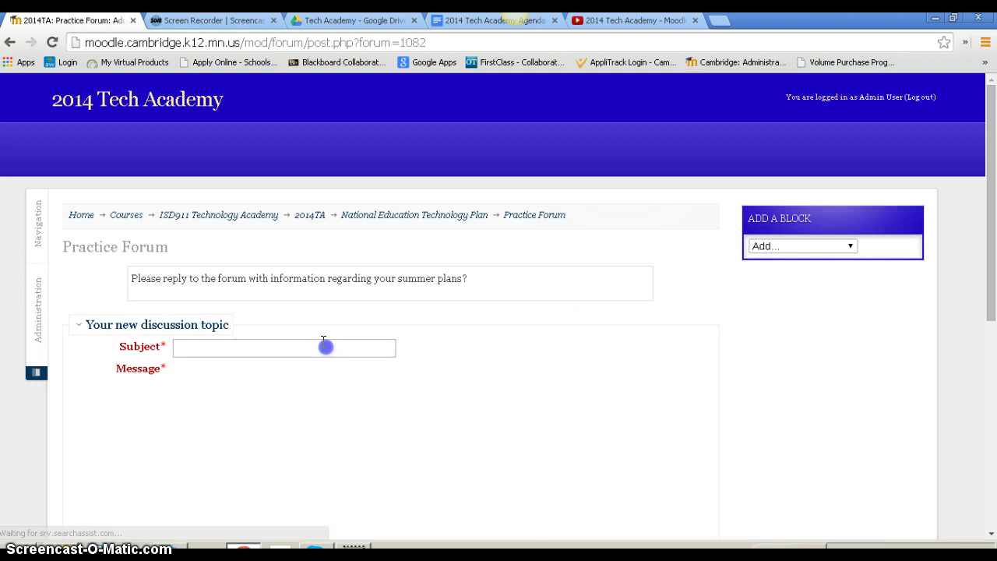
text(Summer Plans)
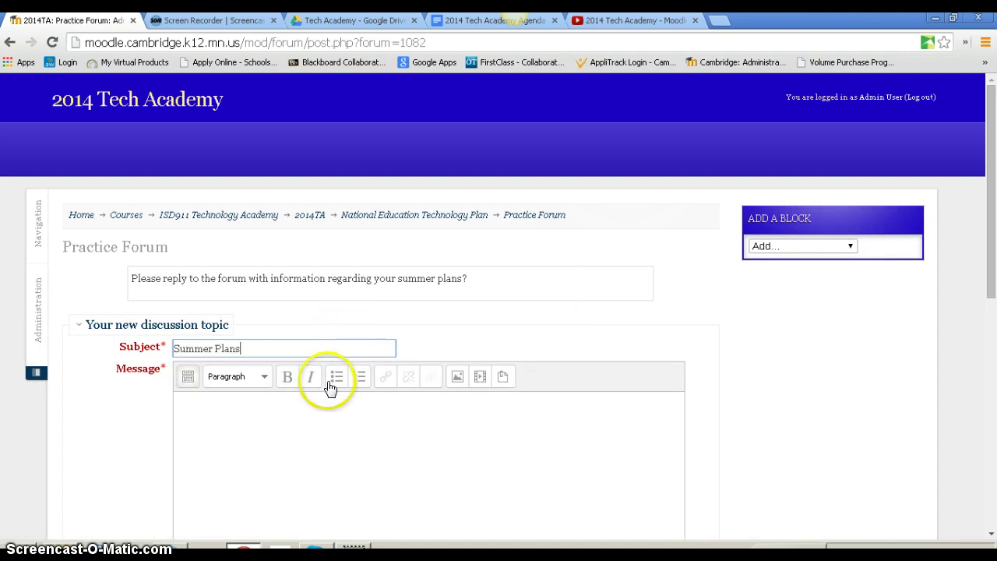
click(315, 403)
text(We p)
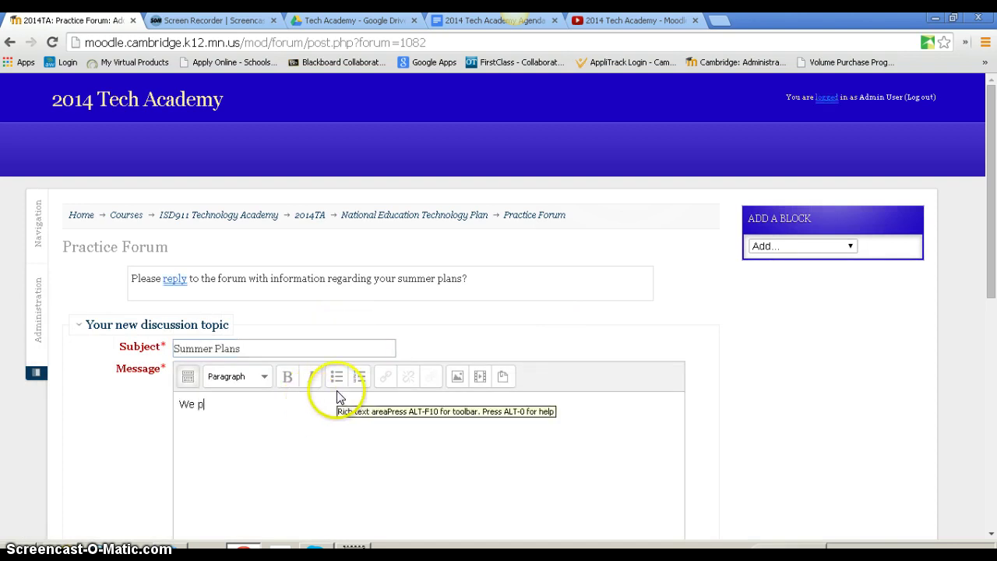
text(lan to go campo)
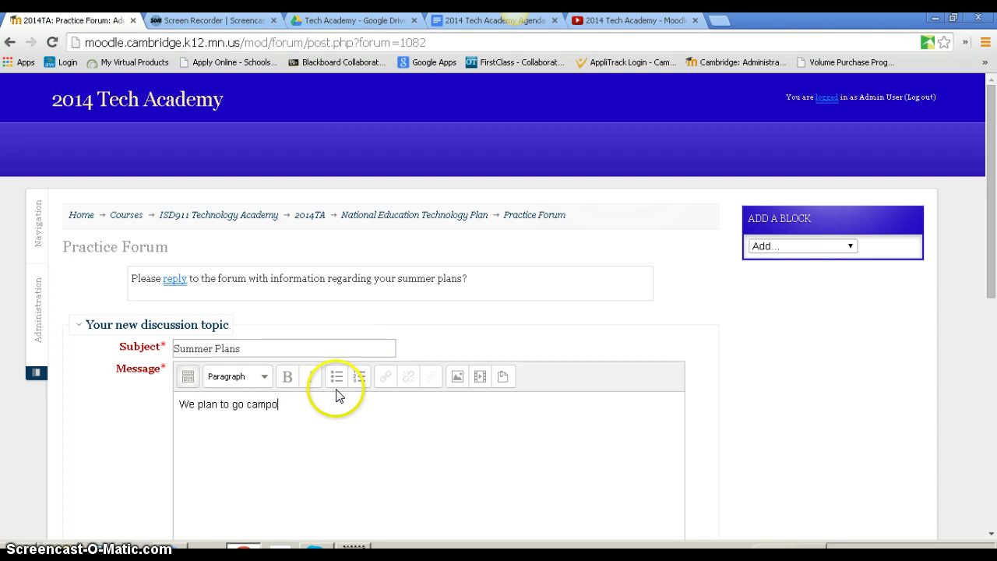
key(BackSpace)
text(ing.)
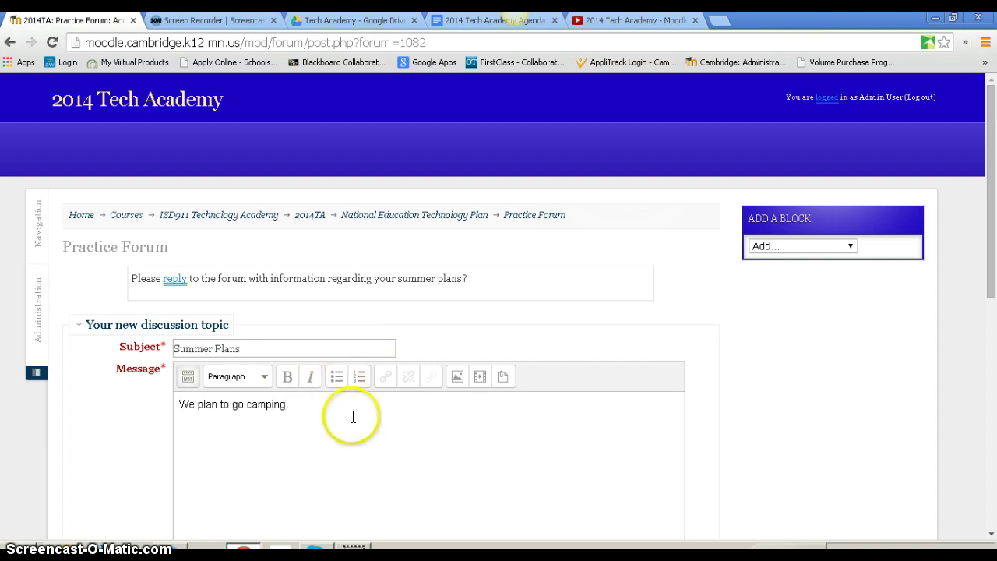
click(396, 431)
click(396, 427)
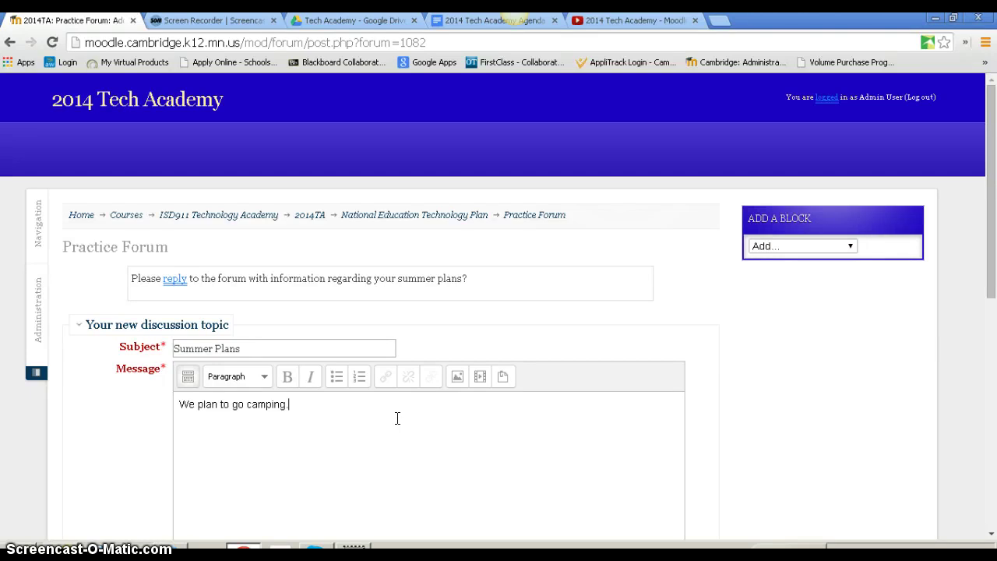
click(400, 418)
click(412, 432)
click(448, 444)
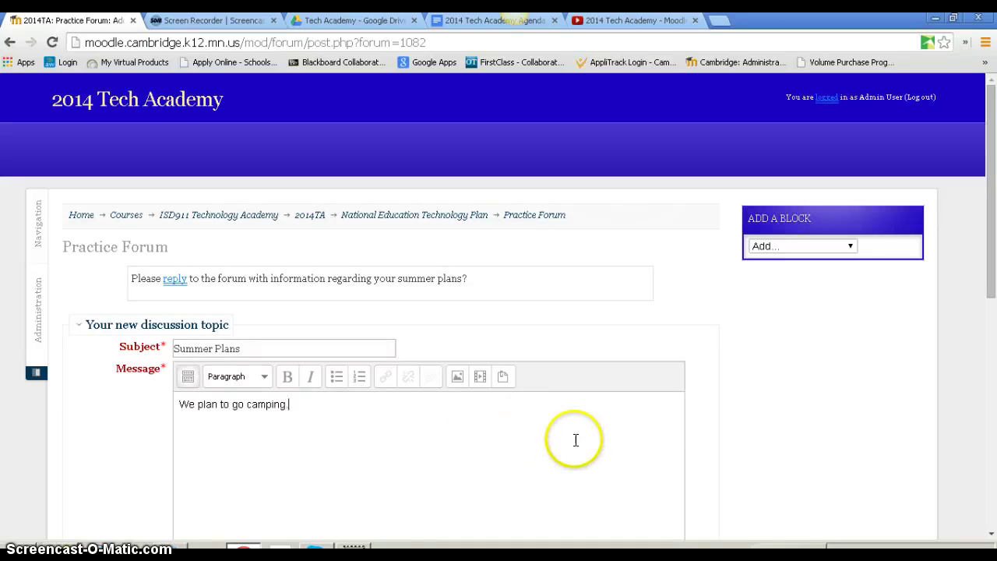
Post the Summer Plans discussion, open it, and choose Delete on the post
scroll(574, 439, down, 5)
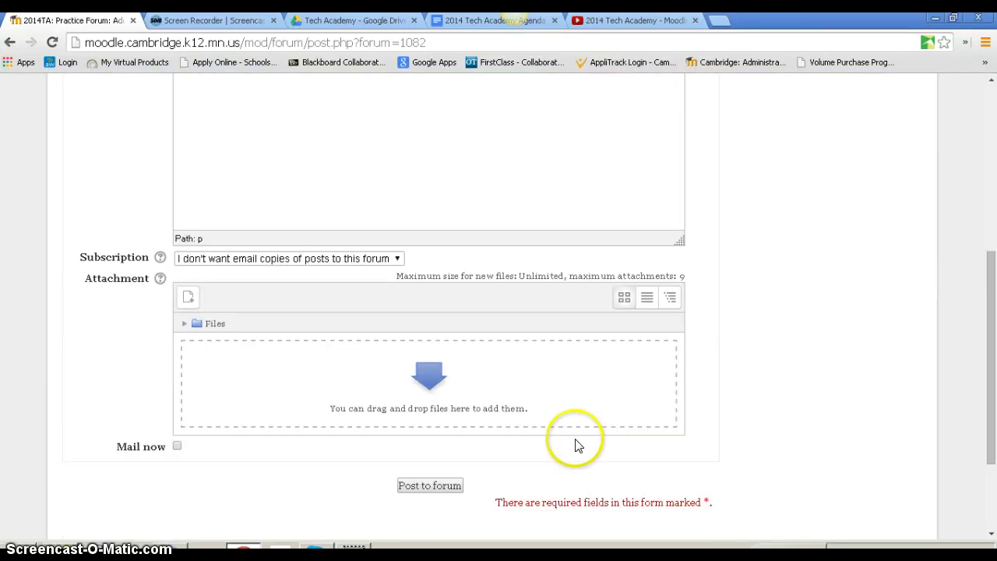
click(427, 488)
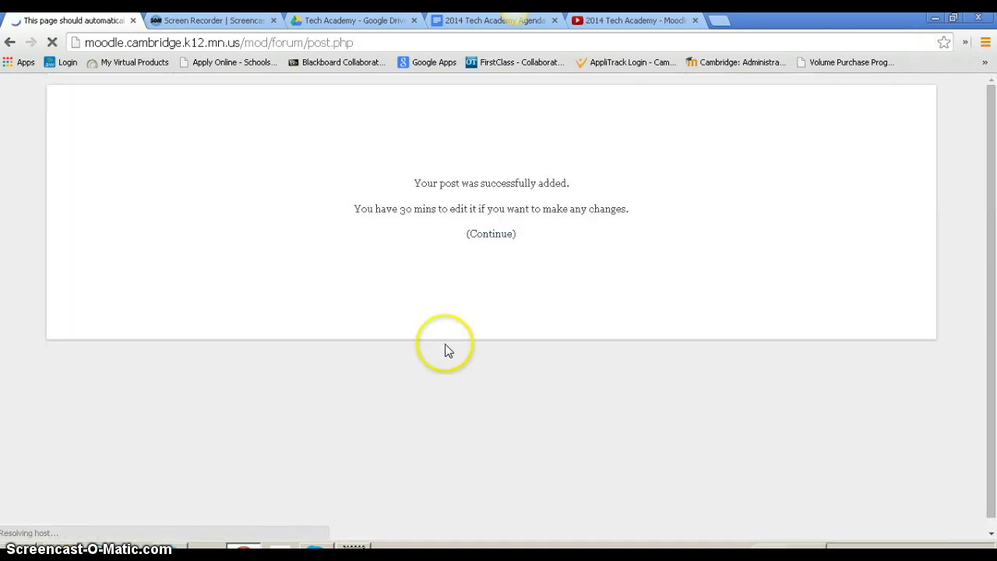
click(490, 235)
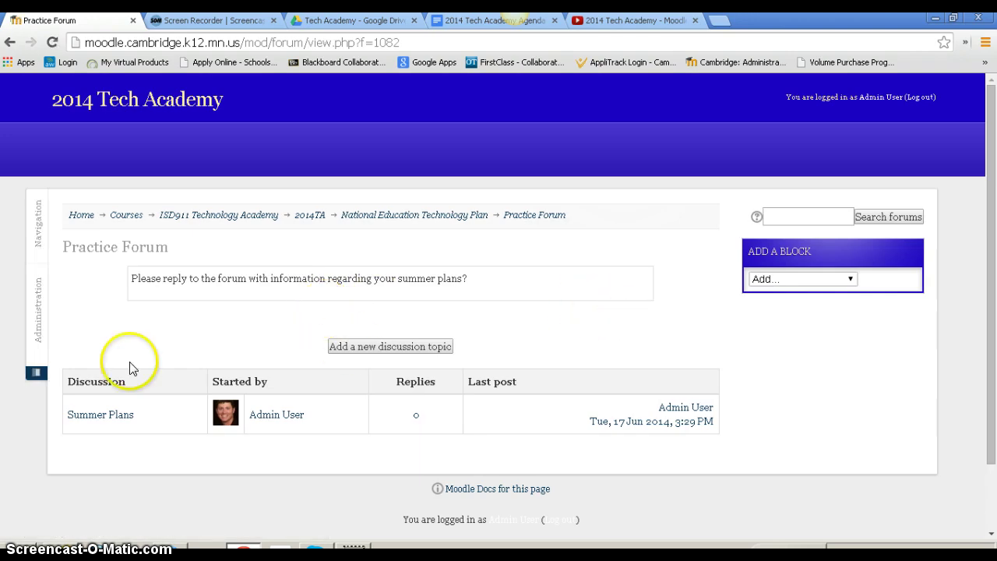
click(87, 415)
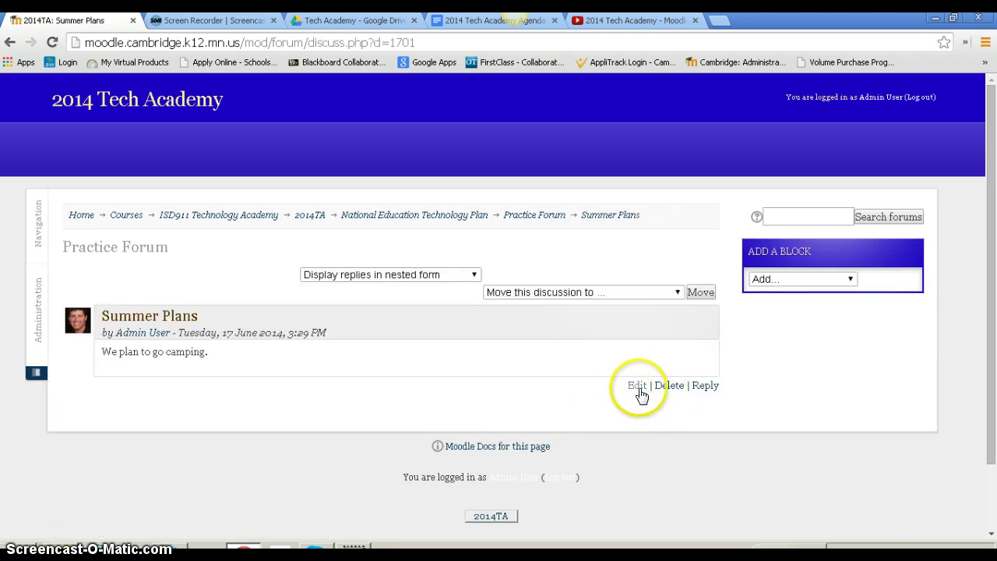
click(664, 389)
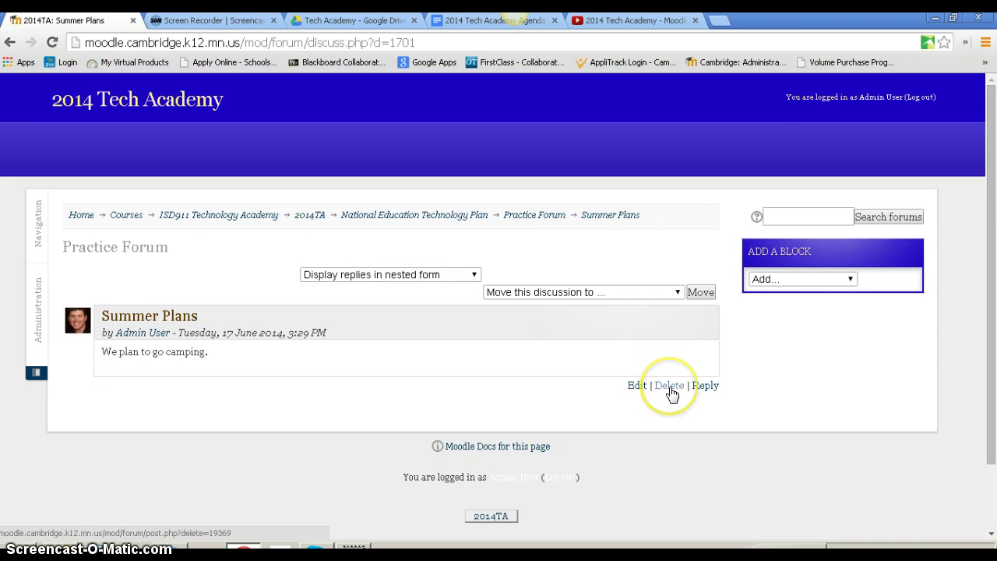
click(671, 395)
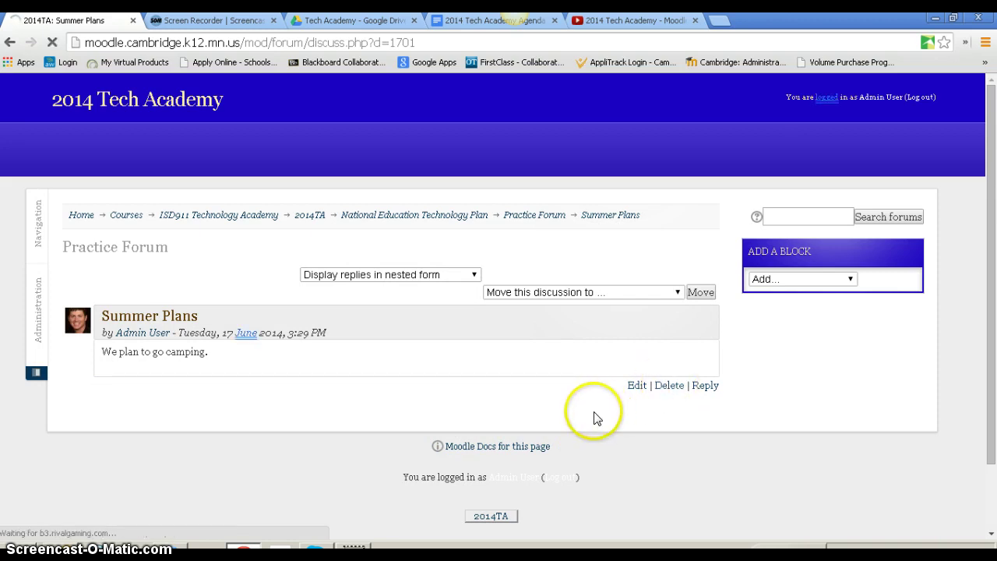
Confirm deleting the Summer Plans post and return to the 2014TA course page
click(664, 393)
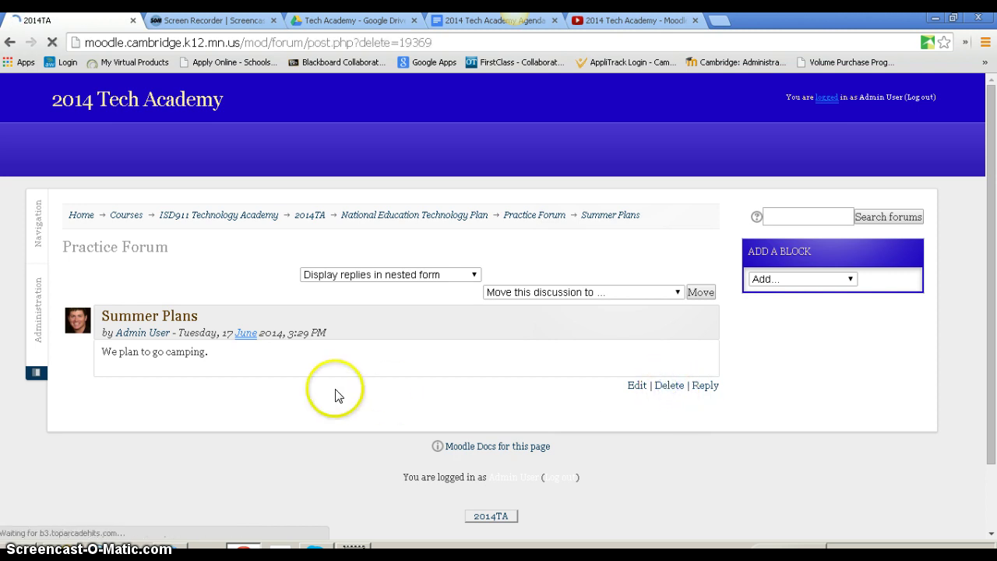
click(363, 300)
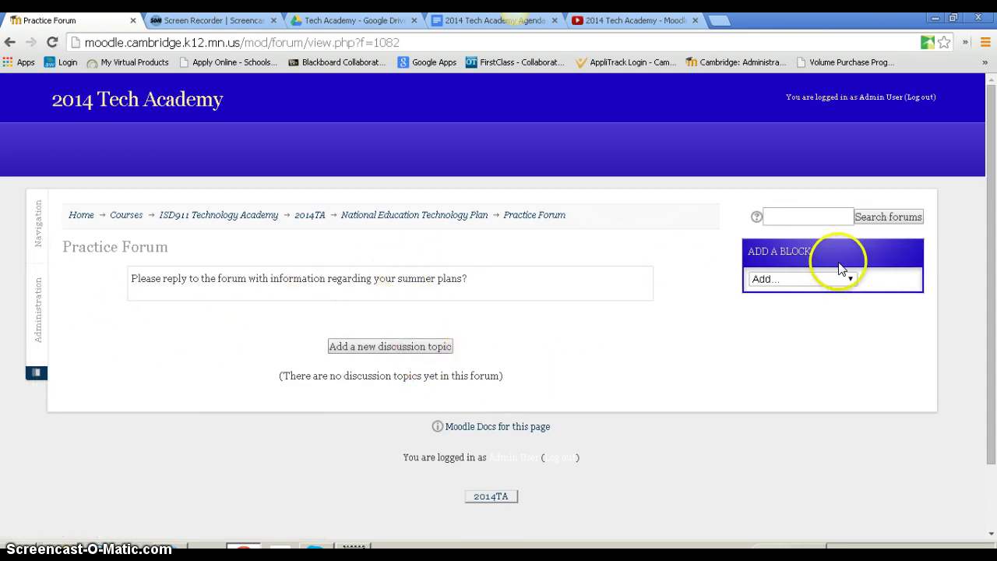
click(805, 216)
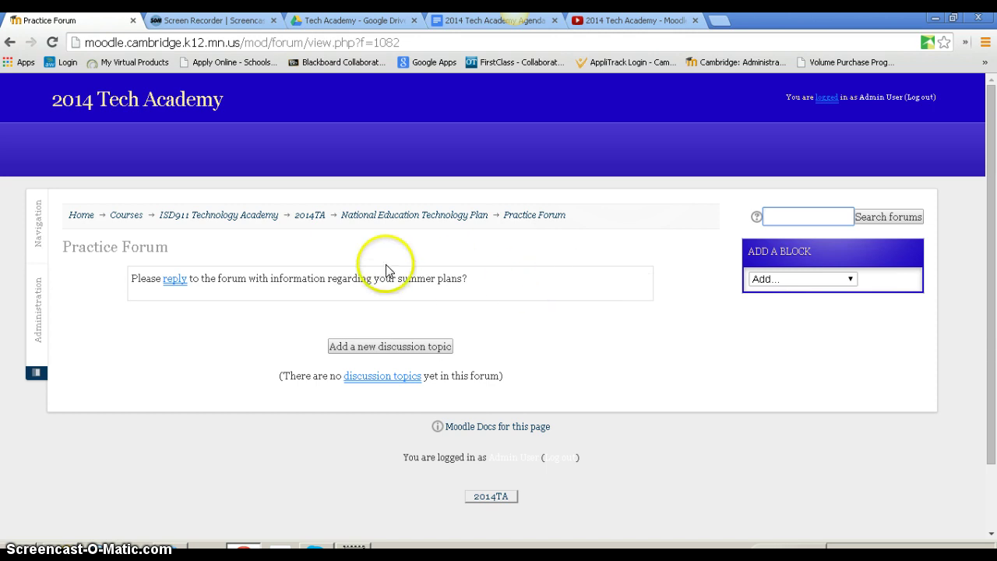
click(306, 216)
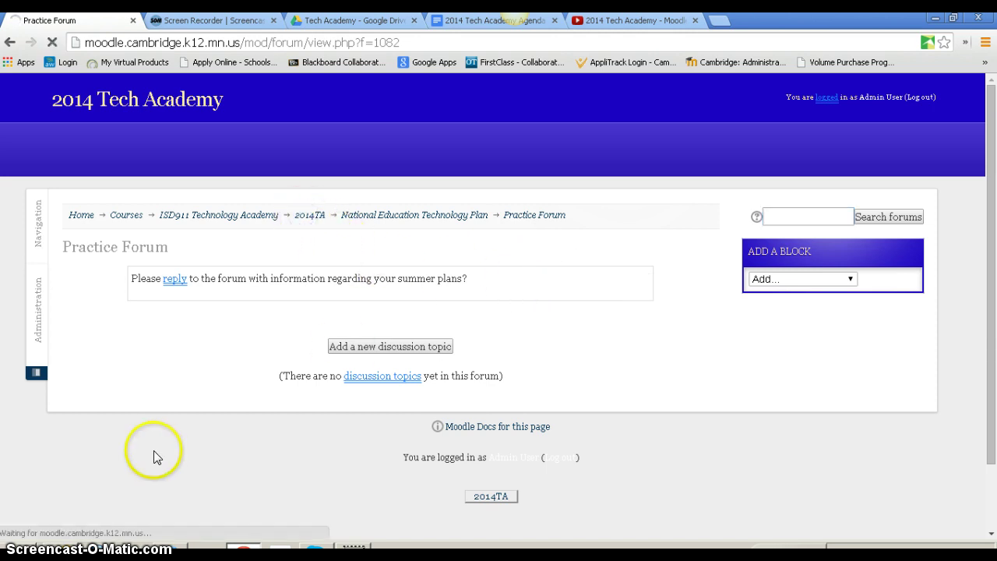